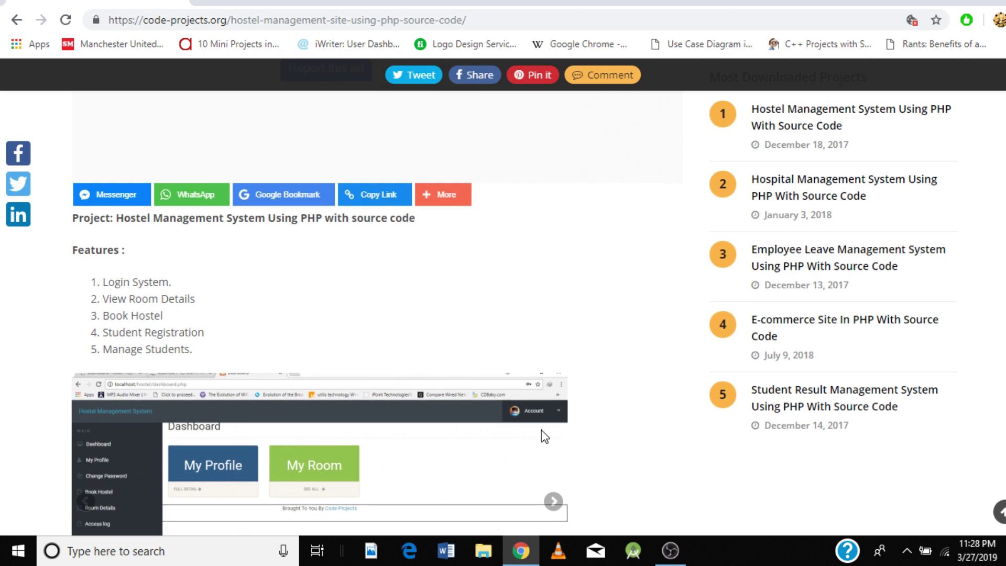
scroll(543, 435, down, 1)
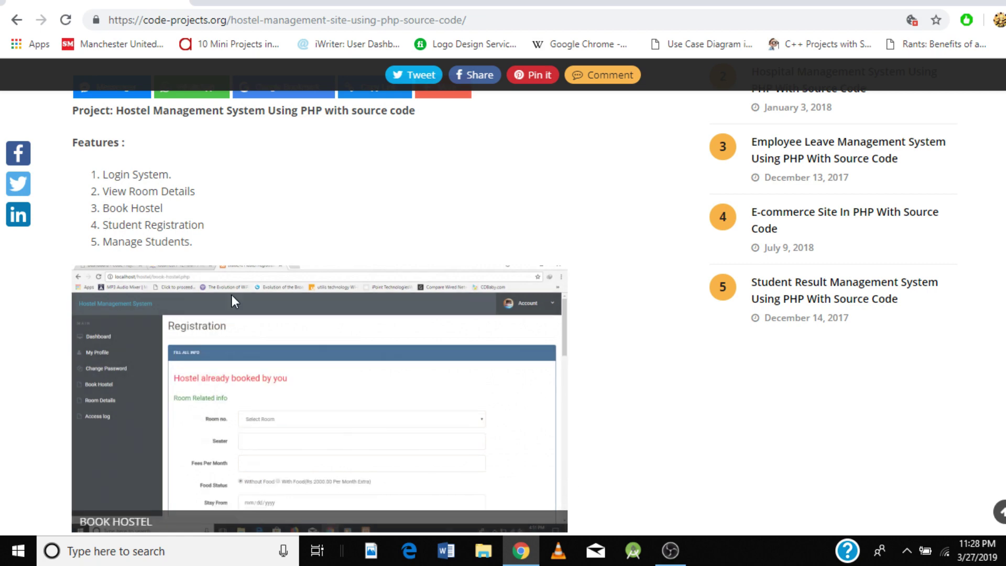
Step: Scroll down past the five-feature list to the screenshot slideshow showing Book Hostel
scroll(262, 313, down, 2)
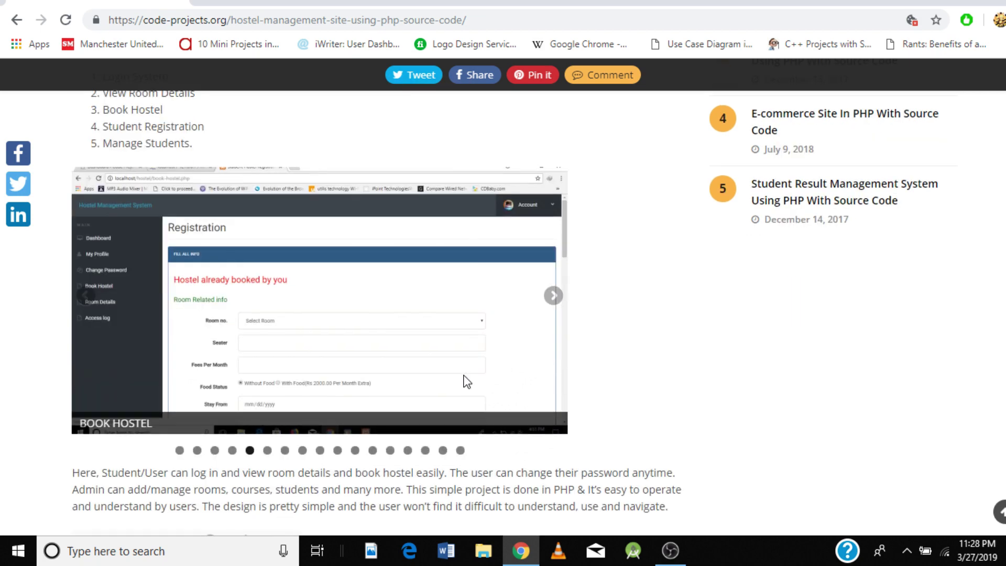
Step: Use the slideshow dots to view Student Registration, User Login, User Dashboard, Profile, Book Hostel and Room Details
click(180, 452)
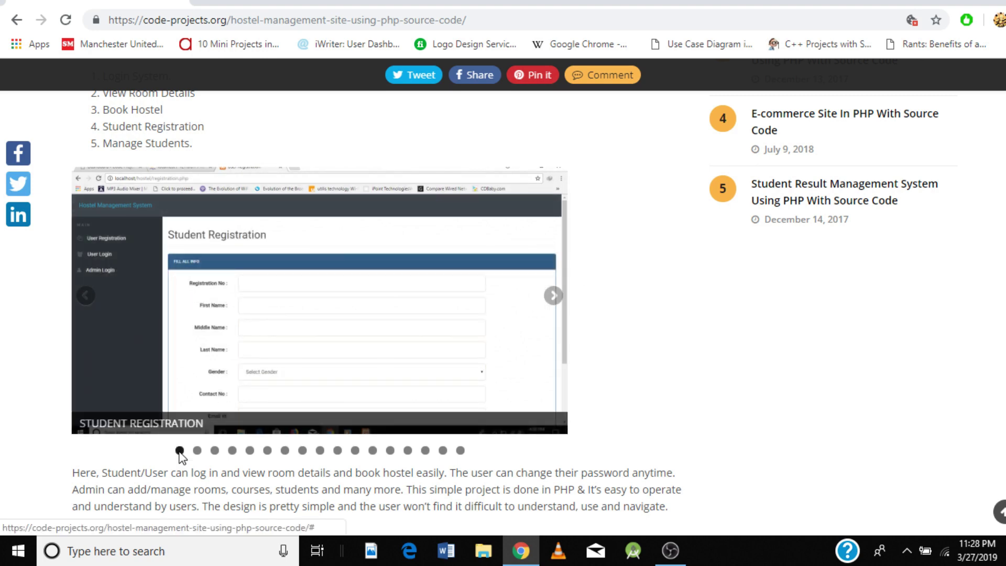
click(198, 452)
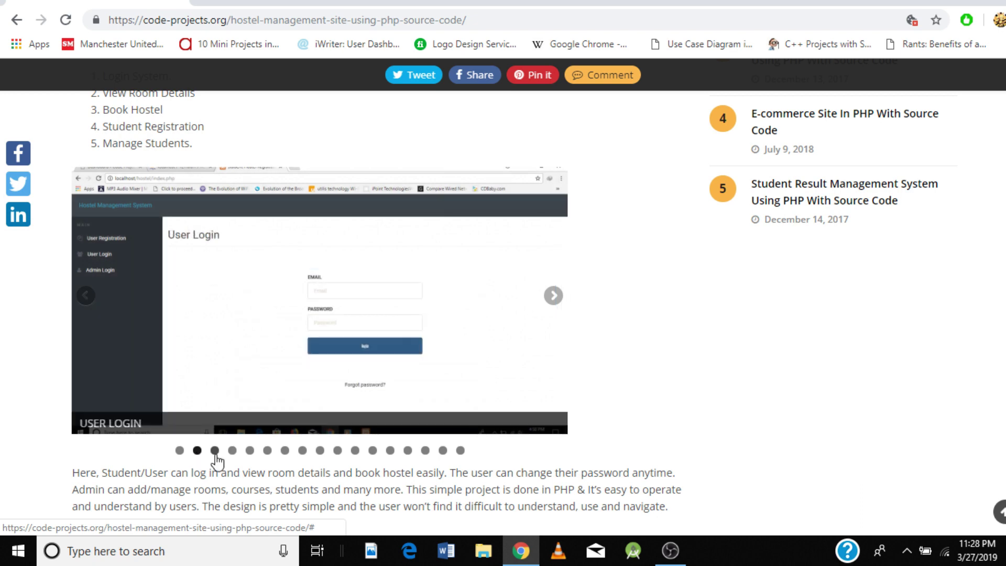
click(215, 452)
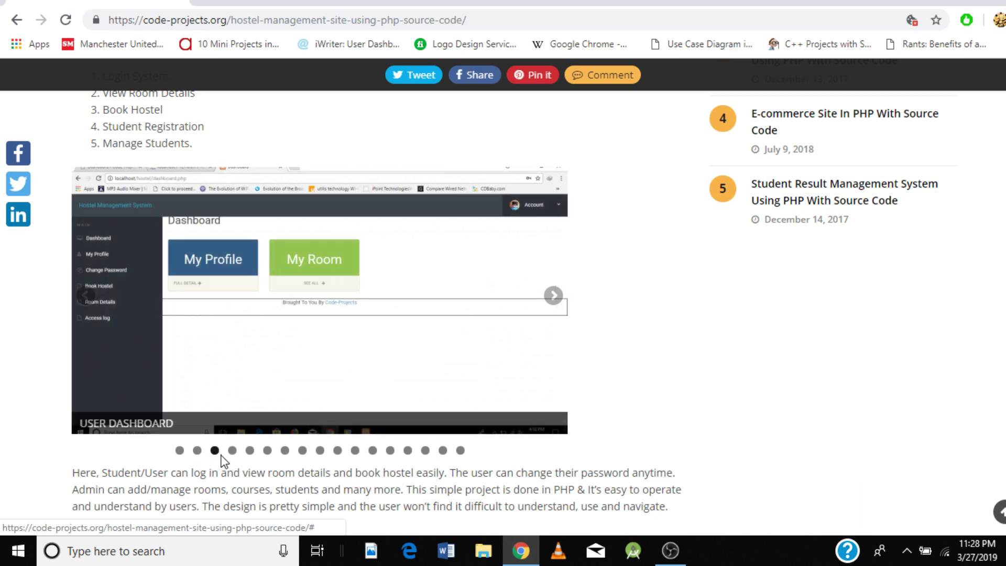
click(233, 452)
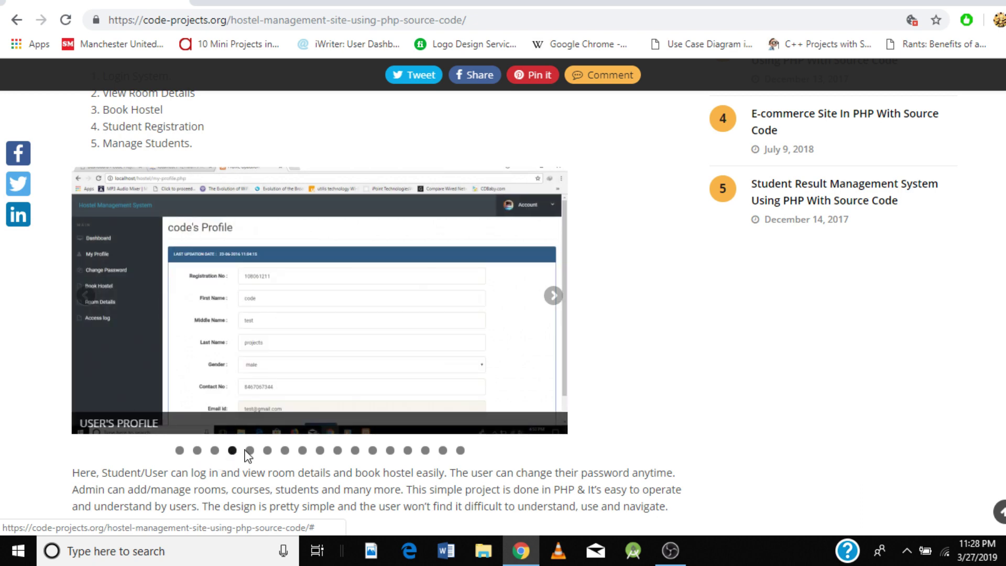
click(250, 452)
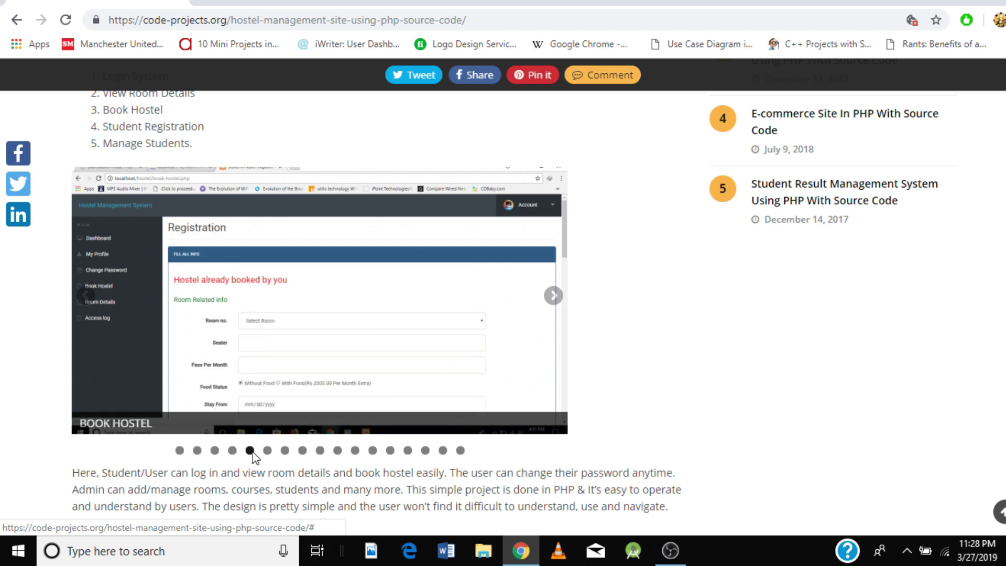
click(267, 452)
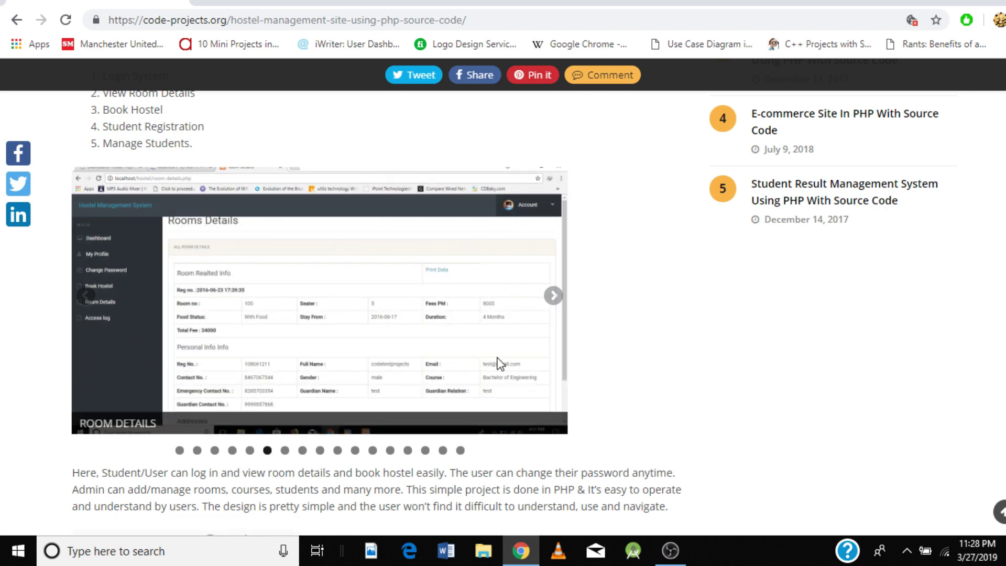
Step: Advance through the screenshots from Access Log through the admin screens to User Access Logs
click(551, 297)
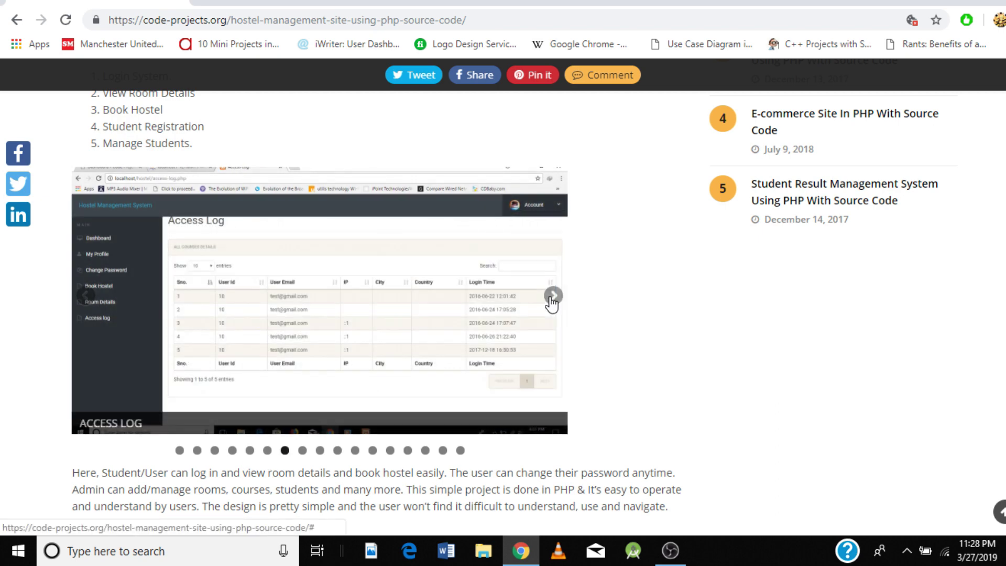
click(552, 298)
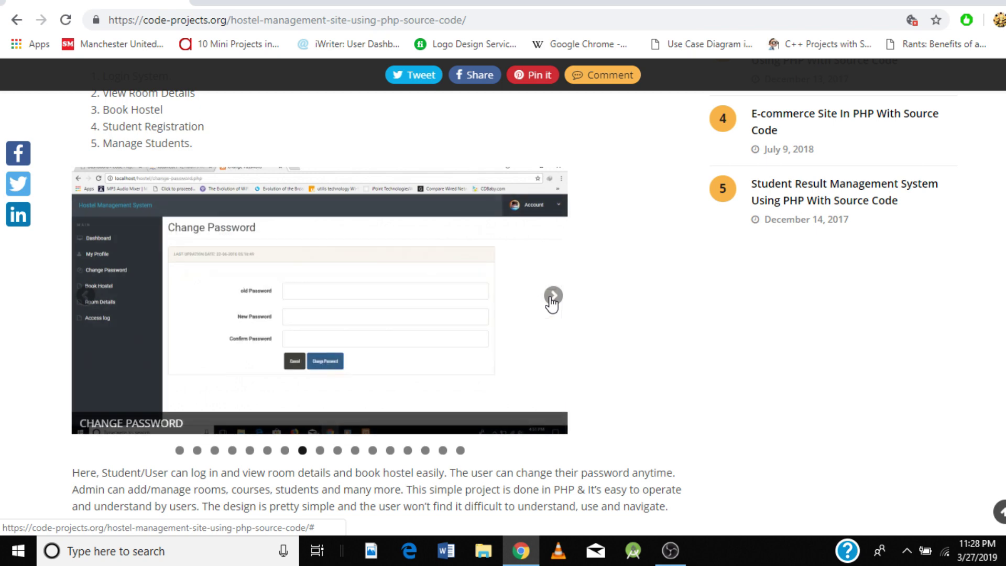
click(552, 298)
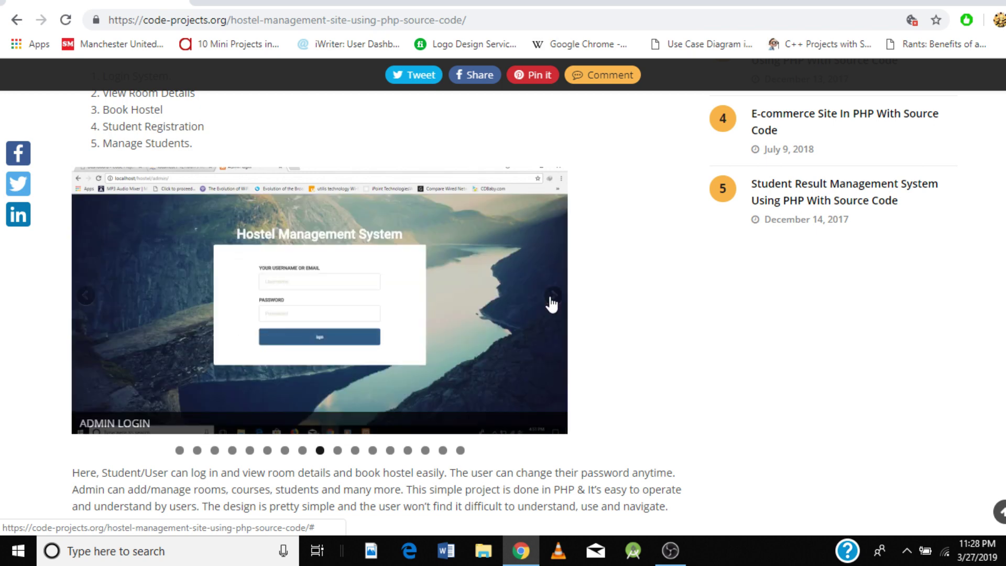
click(551, 299)
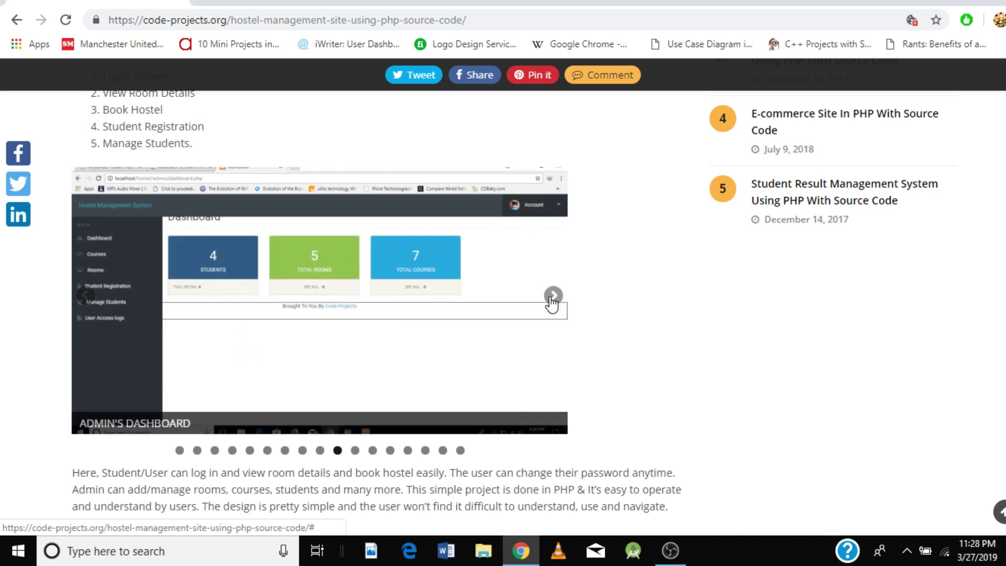
click(552, 297)
click(552, 298)
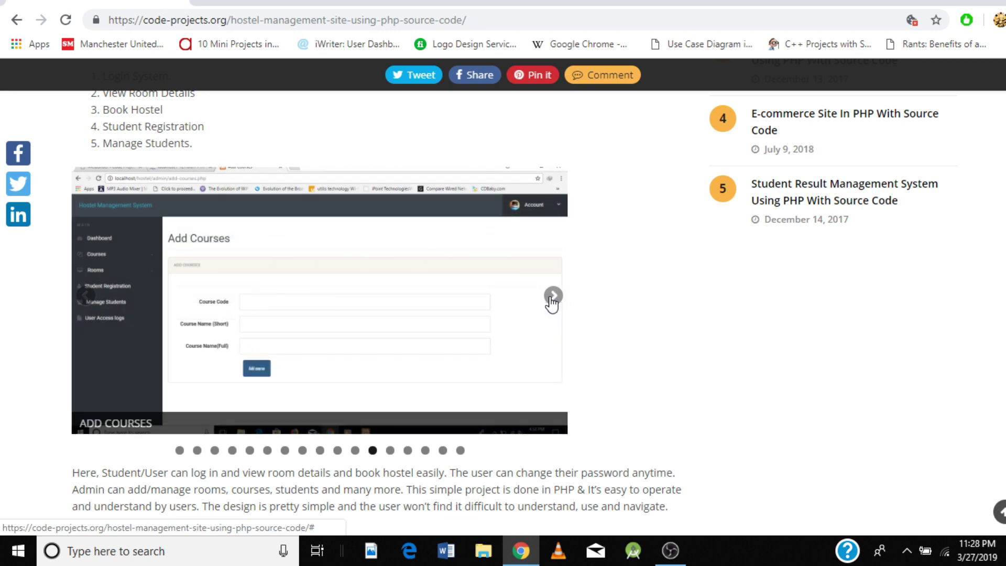
click(552, 297)
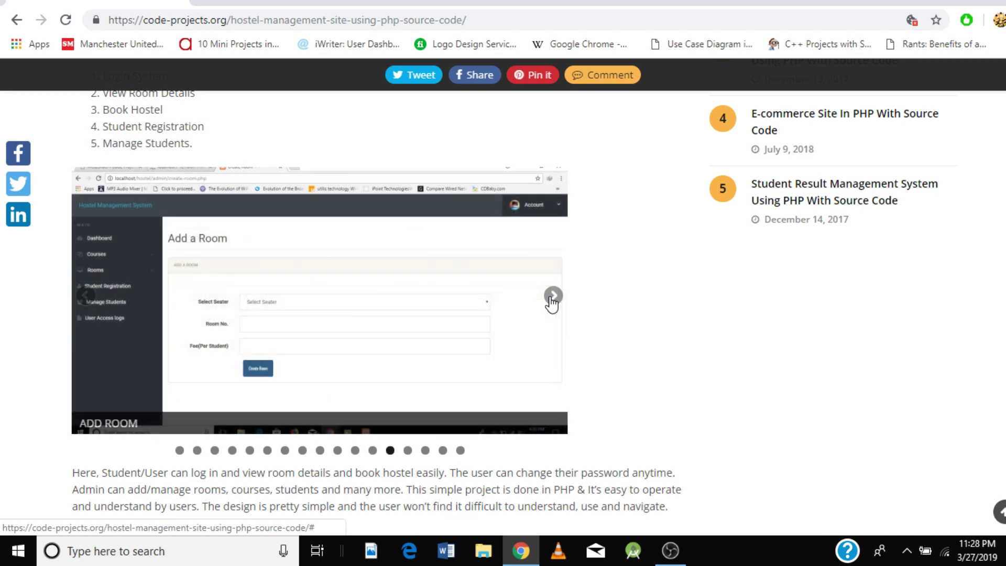
click(552, 298)
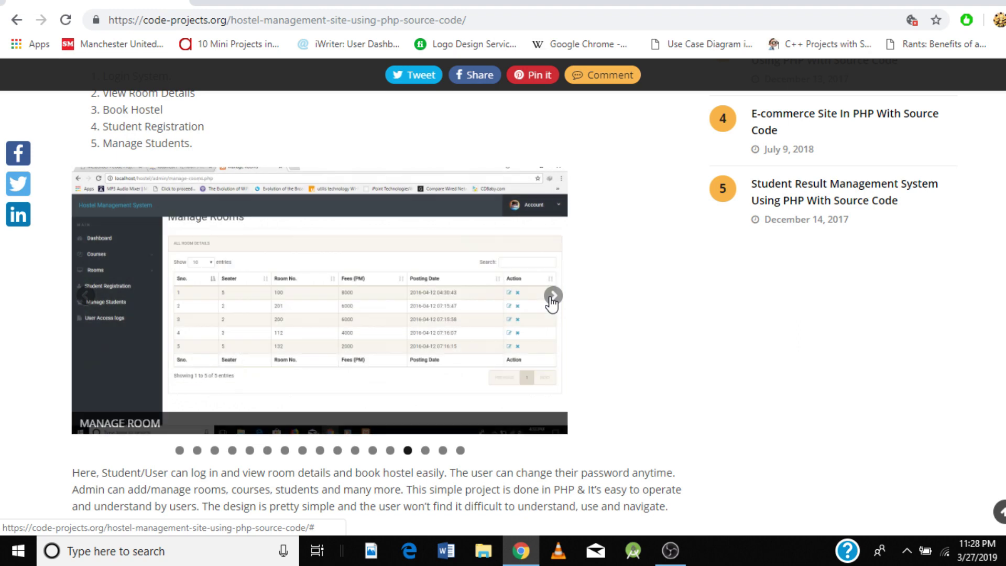
click(552, 298)
click(552, 298)
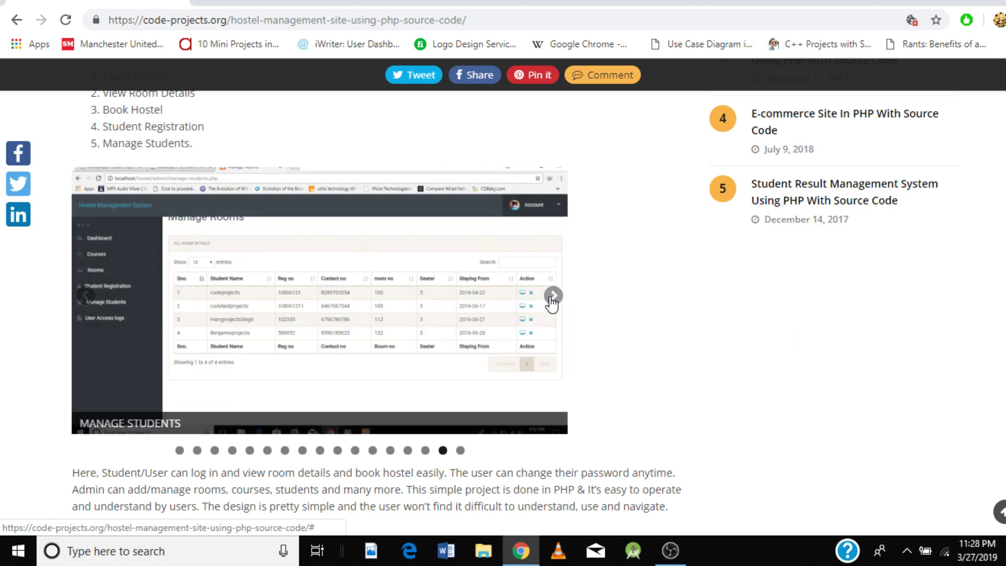
click(552, 298)
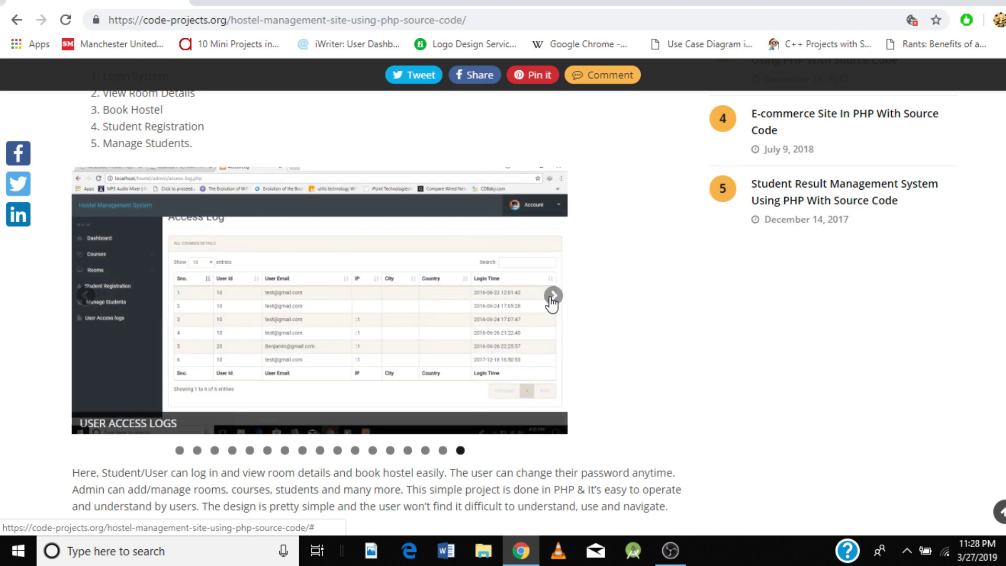
Step: Wrap the slideshow around through Student Registration, User Login and Dashboard to User's Profile
click(552, 298)
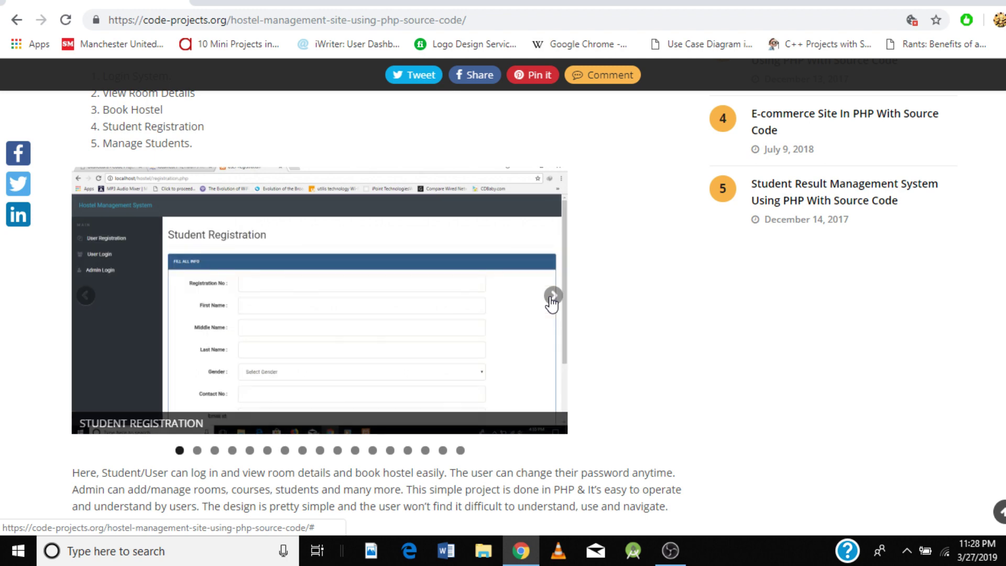
click(552, 298)
click(552, 297)
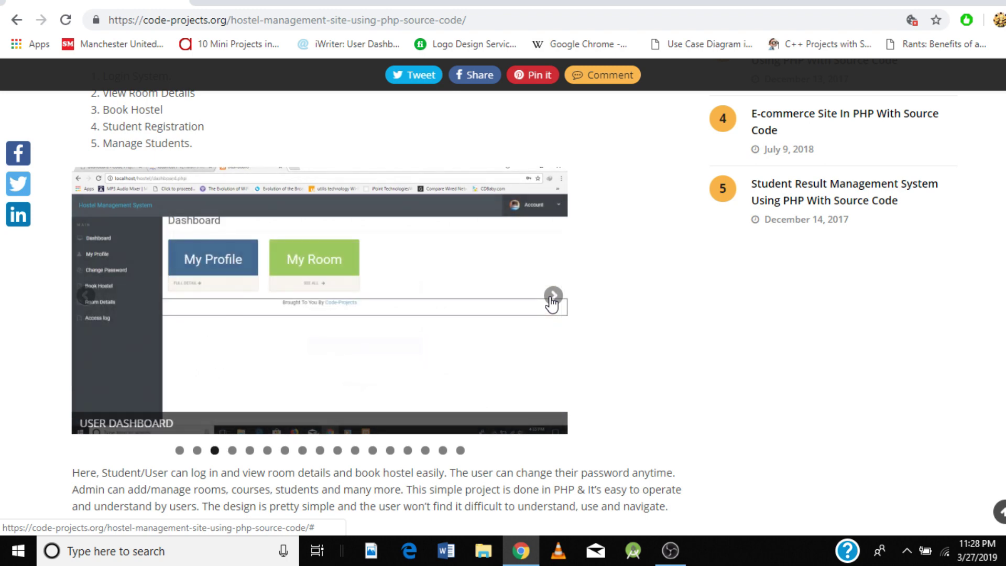
click(552, 298)
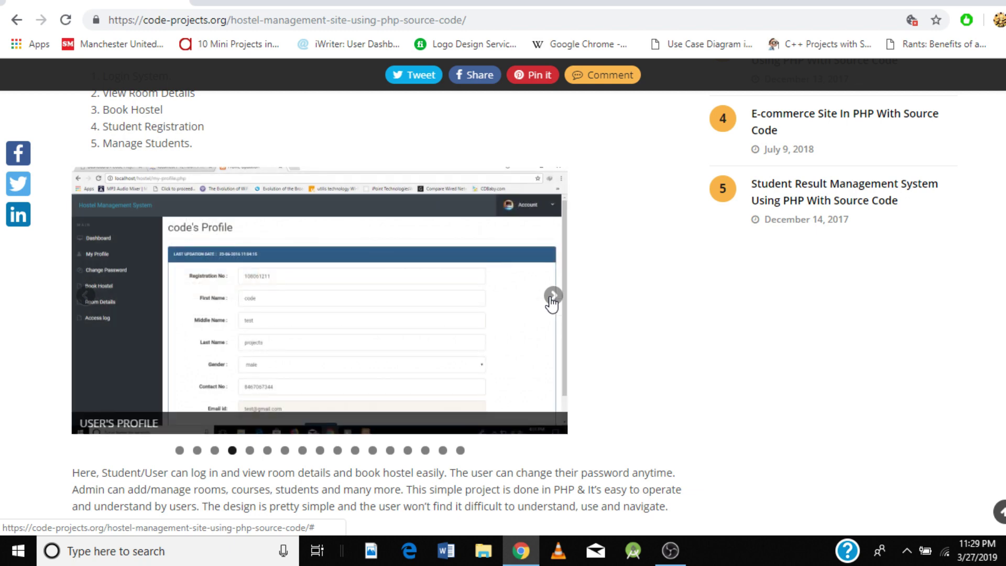
Step: Scroll to the How To Run instructions above the Download button and briefly highlight them
scroll(552, 303, down, 3)
scroll(552, 301, down, 1)
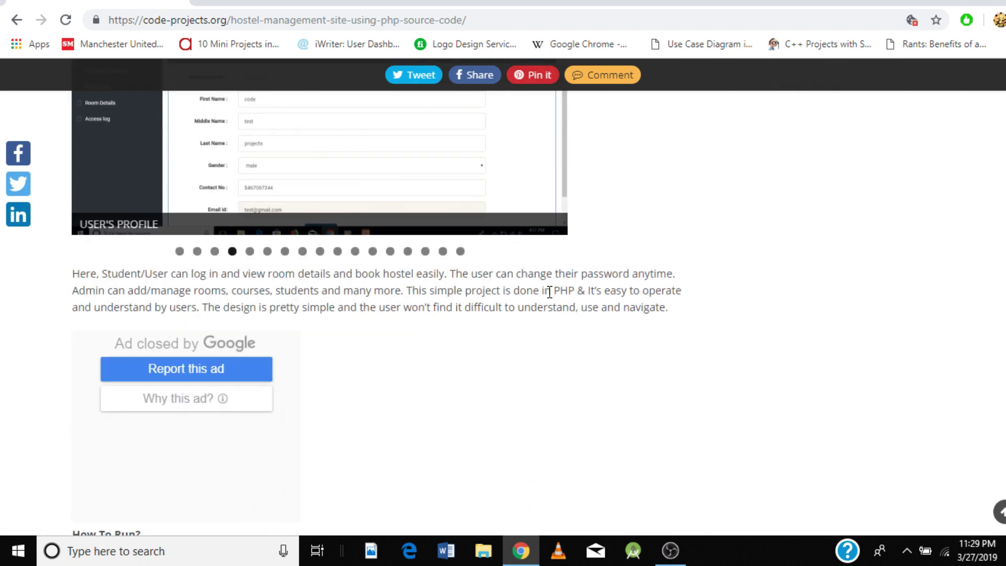
scroll(545, 283, down, 4)
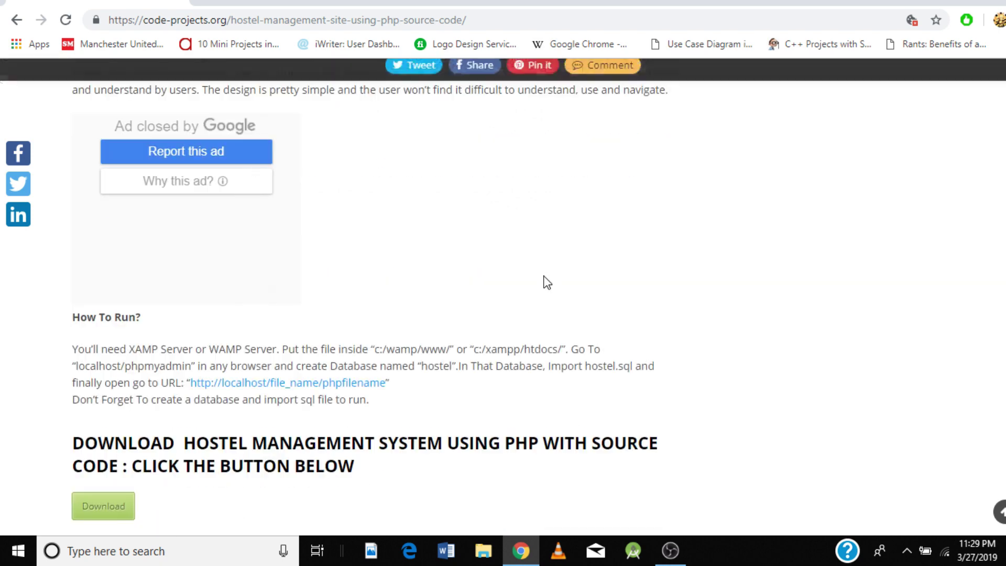
scroll(544, 268, down, 1)
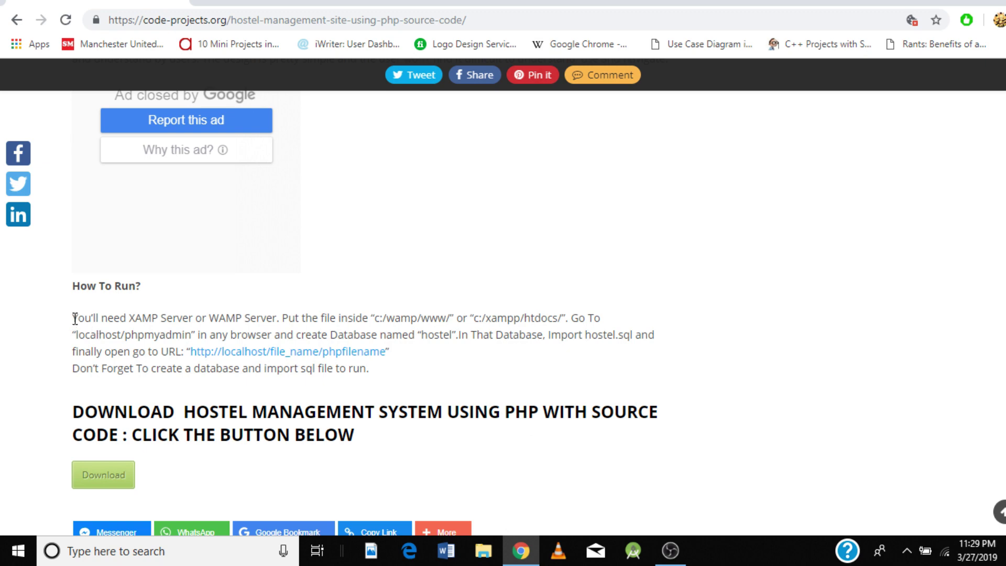
drag(73, 318, 377, 371)
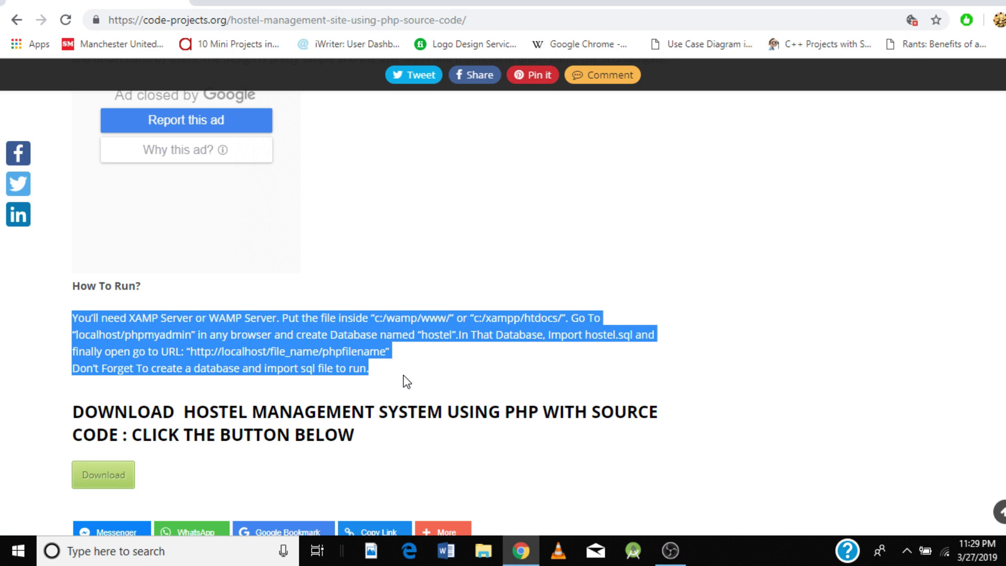
click(409, 378)
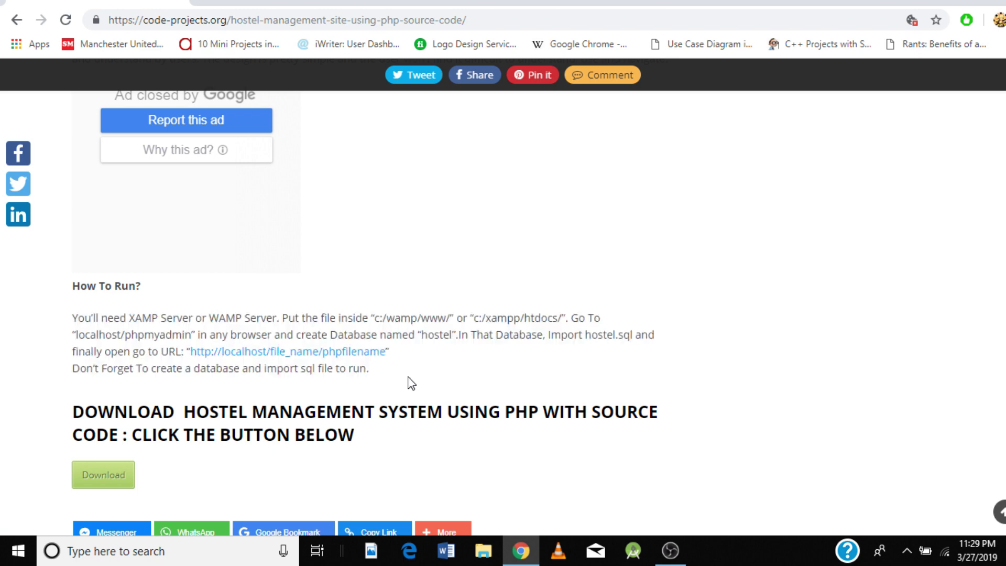
Step: Download hostel-mgmt-PHP-1.zip and show it in the Downloads folder
click(118, 365)
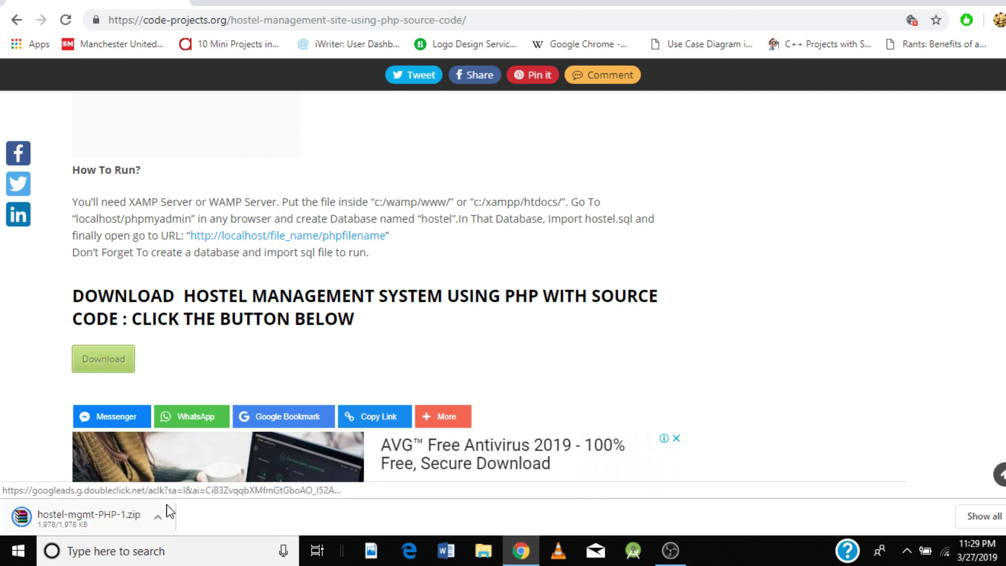
click(158, 516)
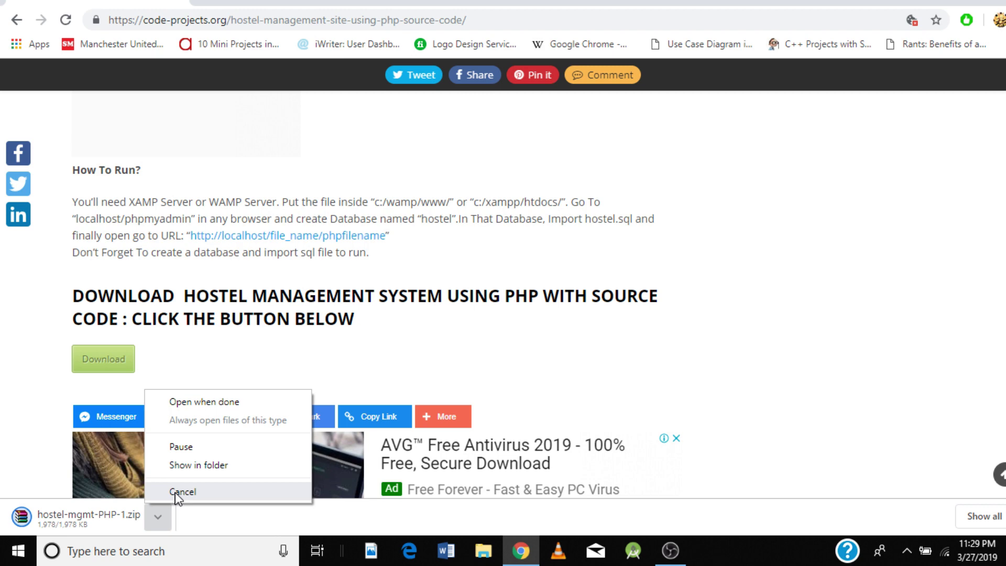
click(186, 472)
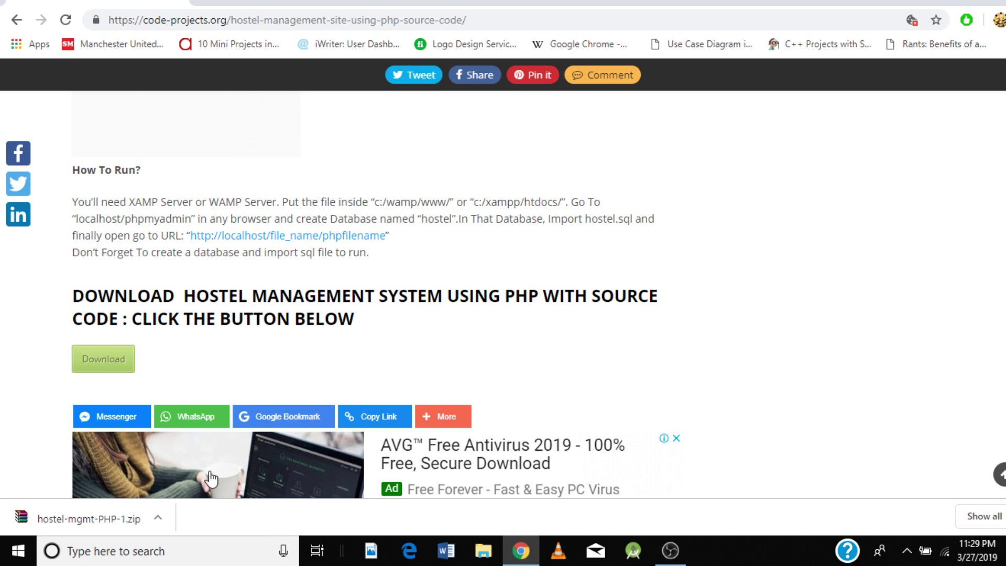
click(158, 521)
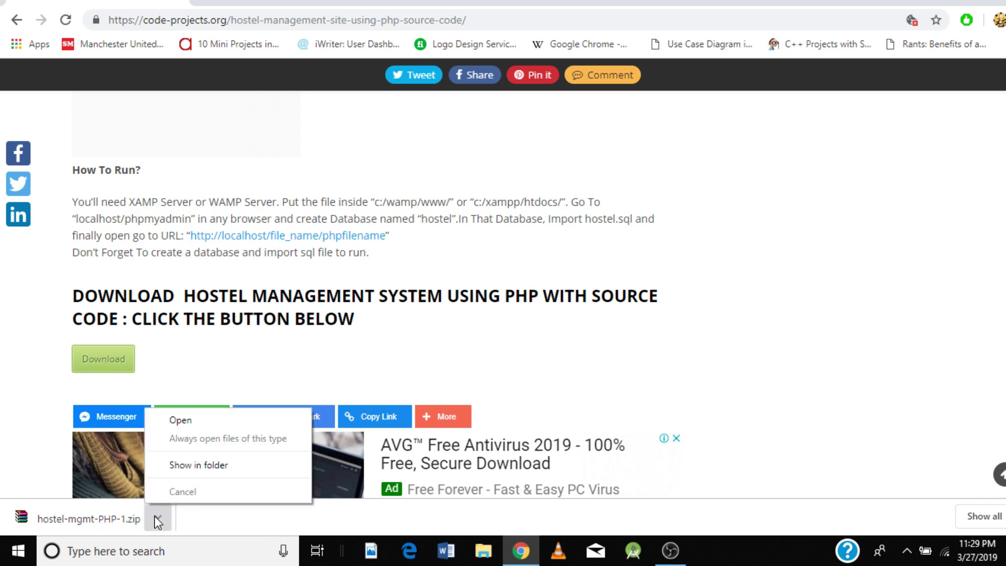
click(173, 472)
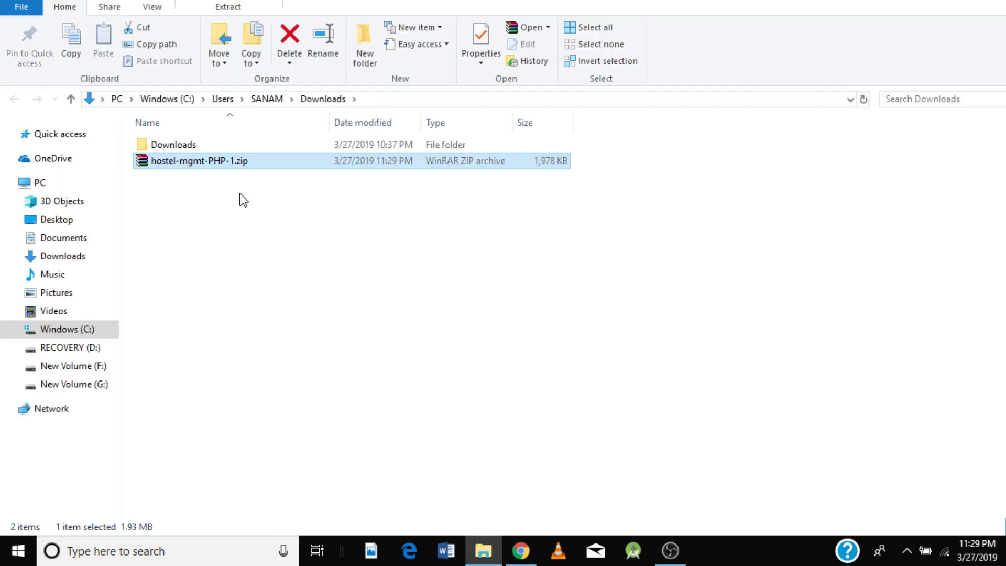
Step: Copy hostel-mgmt-PHP-1.zip to the desktop and extract it into a hostel-mgmt-PHP-1 folder
right_click(222, 164)
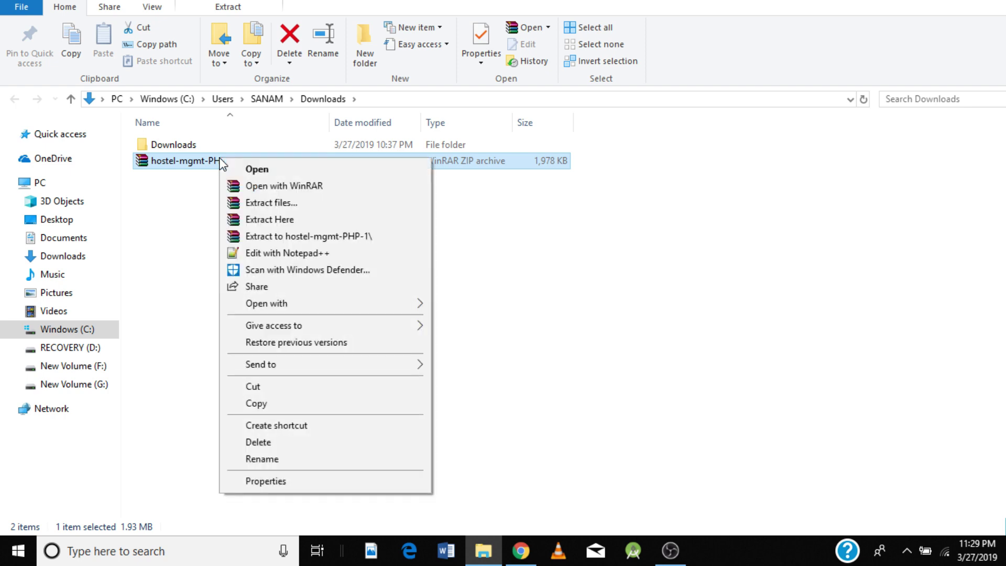
click(278, 405)
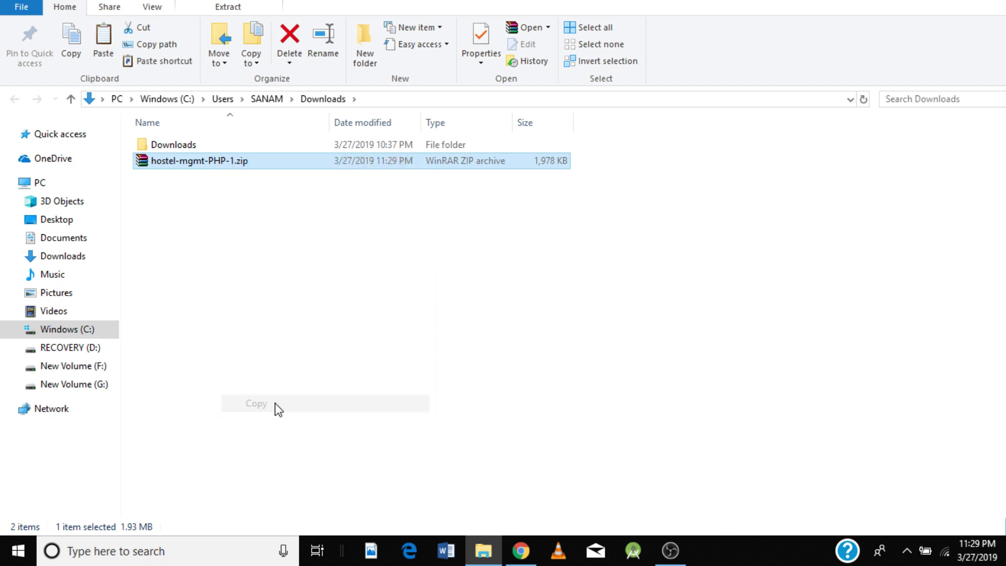
click(972, 3)
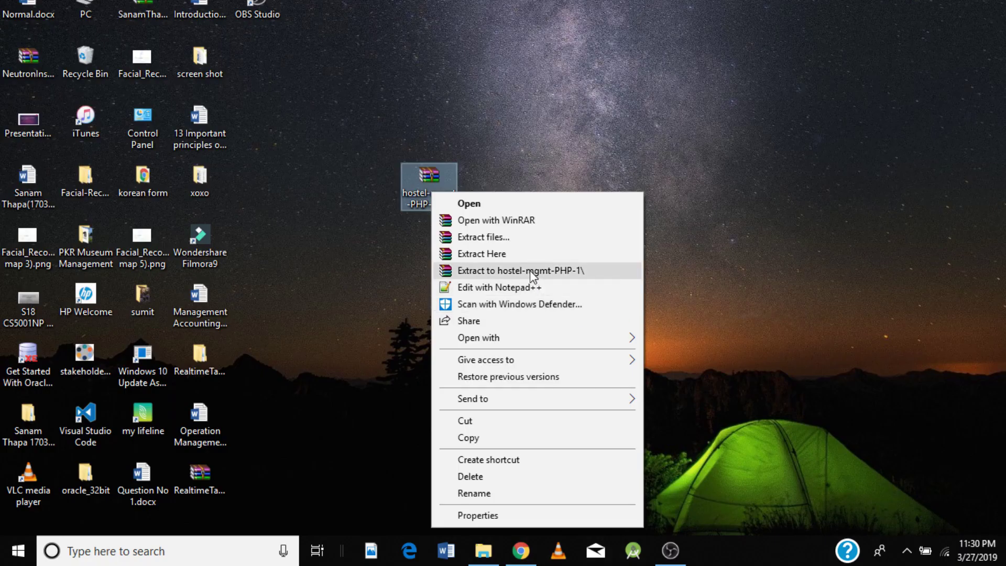
click(531, 271)
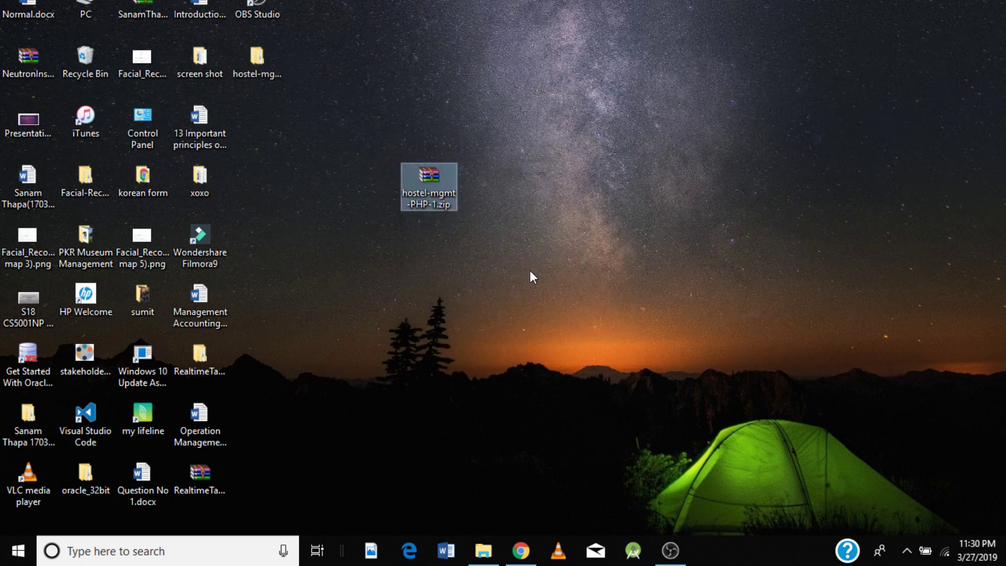
click(268, 69)
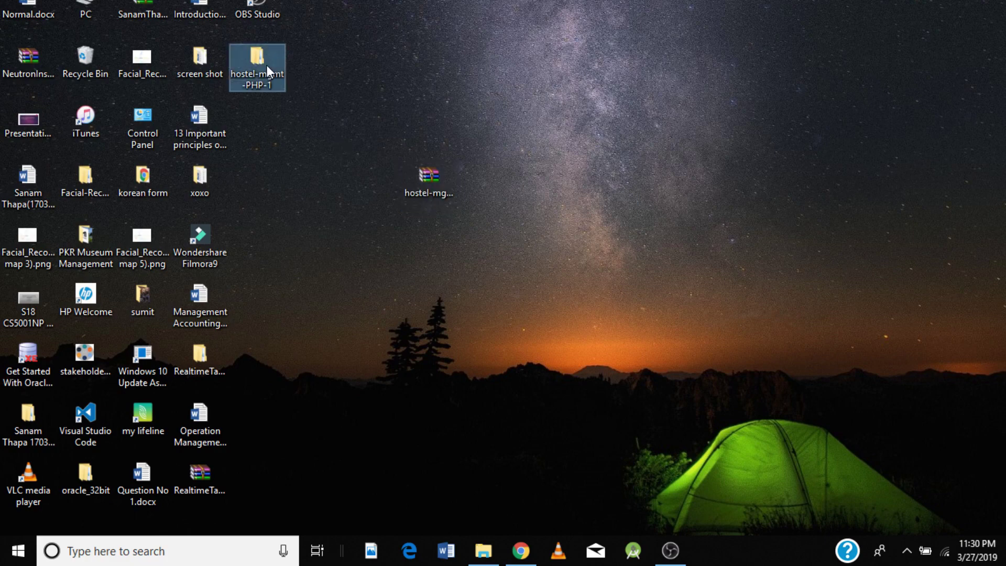
Step: Browse into hostel-mgmt-PHP-1 › hostel mgmt PHP, peek inside hostel, go back, and bring up Windows search
double_click(266, 65)
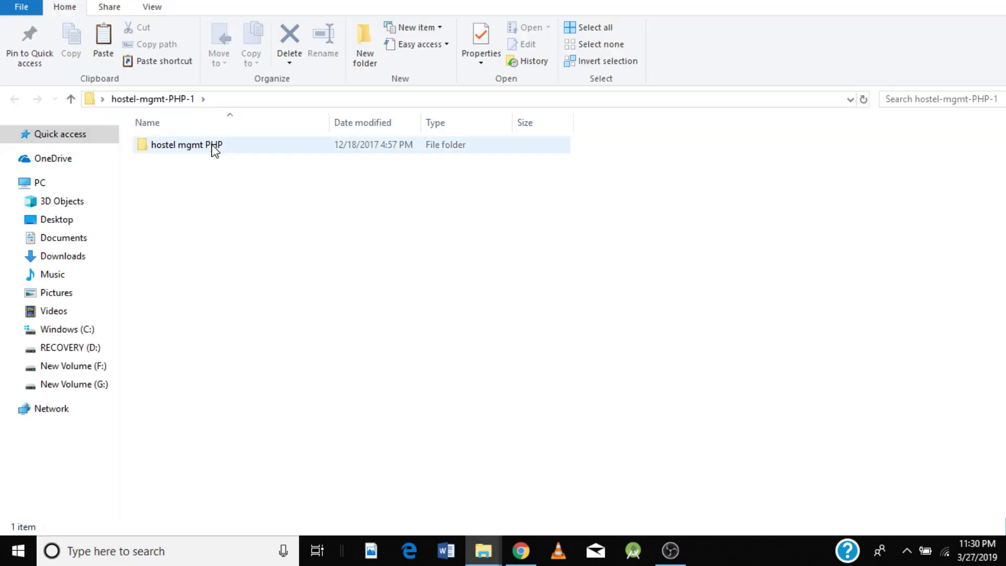
double_click(214, 147)
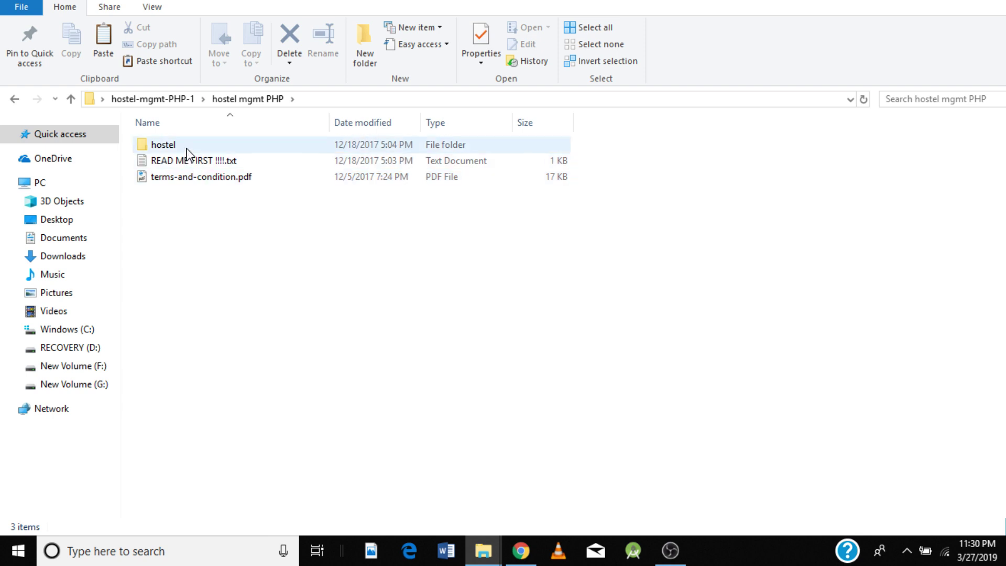
double_click(187, 149)
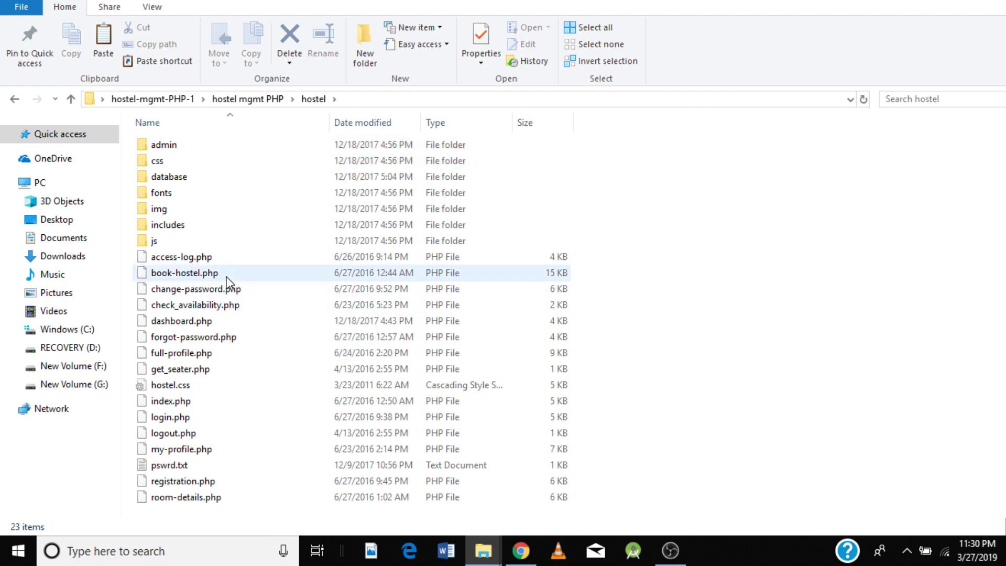
click(15, 101)
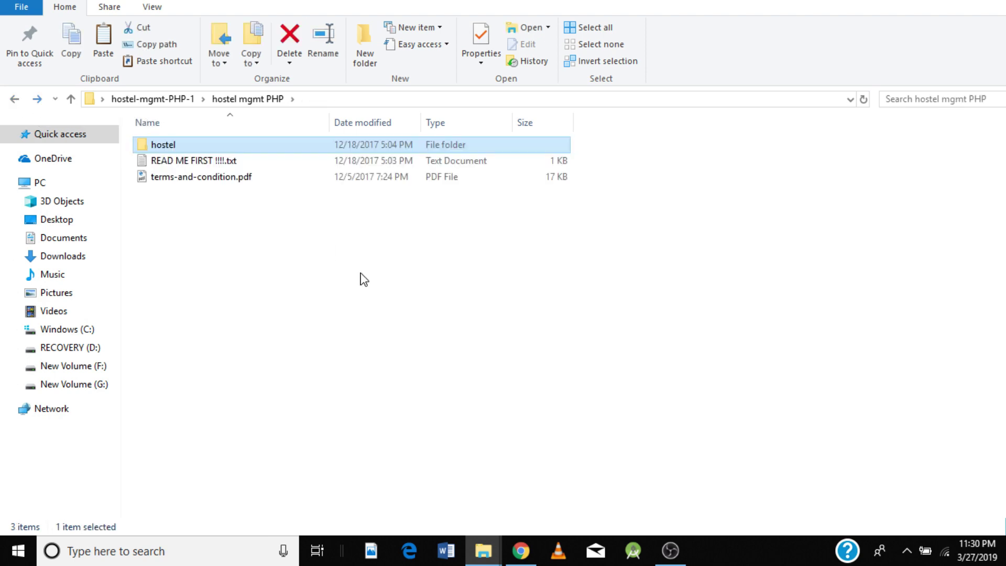
click(155, 556)
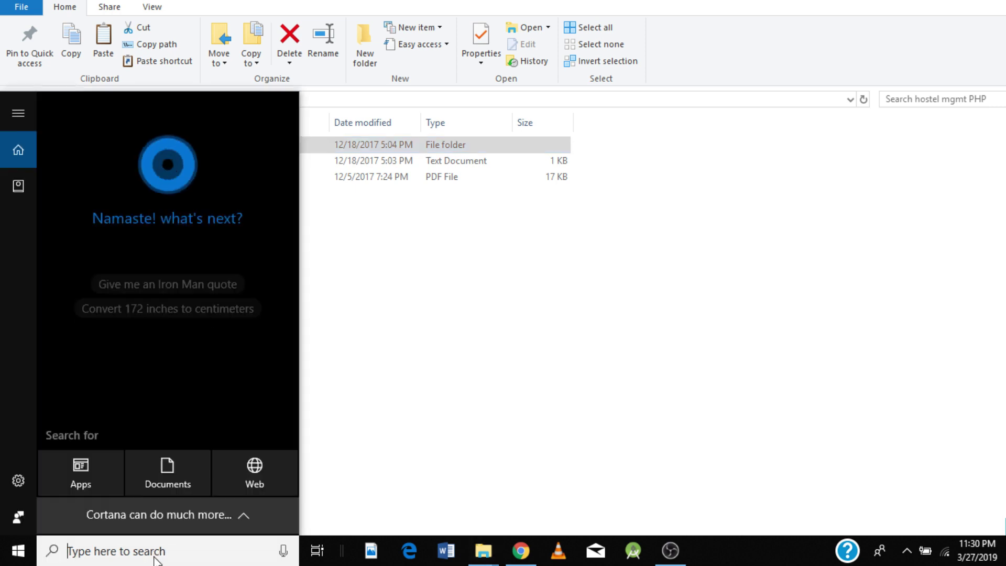
Step: Launch XAMPP Control Panel via a 'xam' search with Apache and MySQL running, then return to File Explorer
text(x)
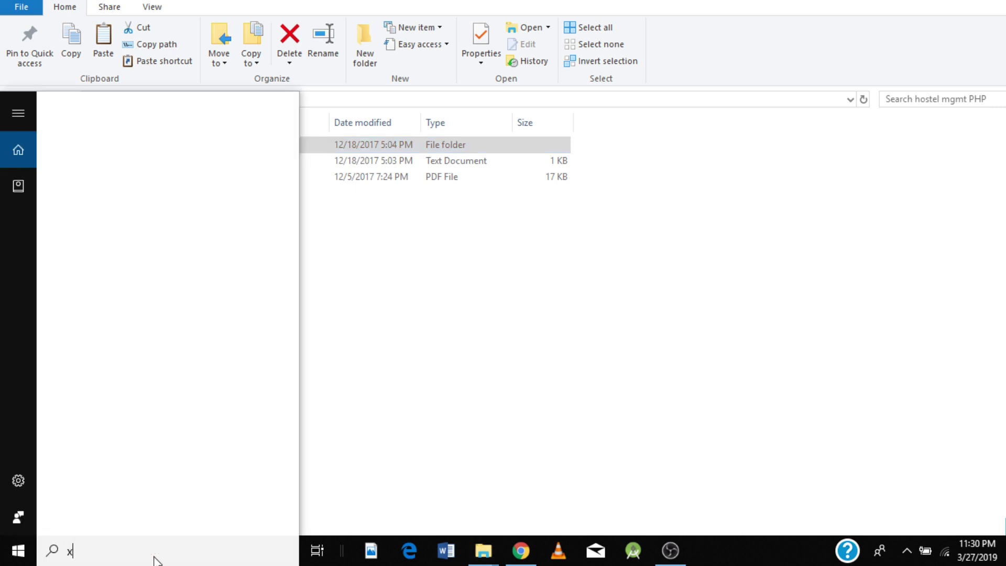
text(am)
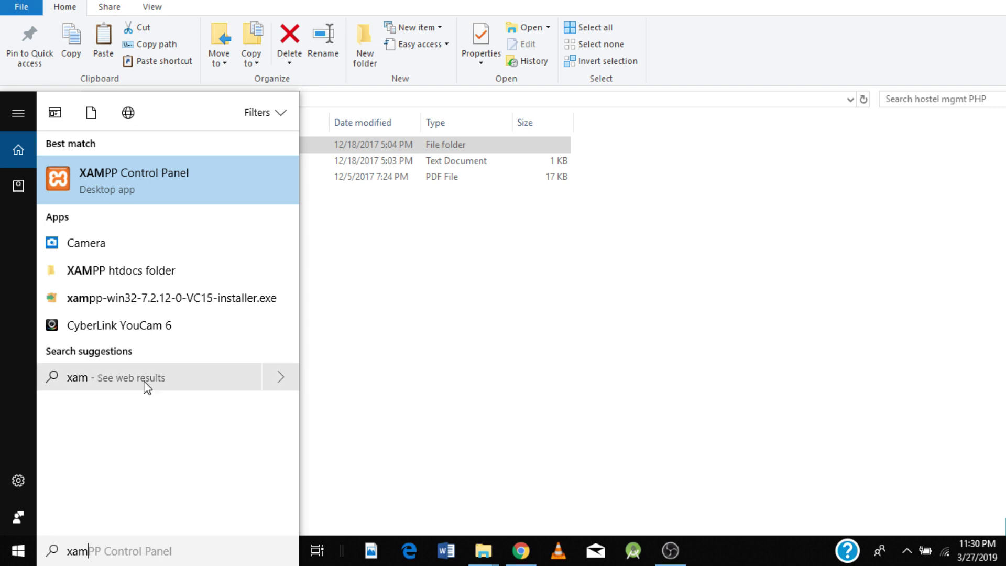
click(160, 186)
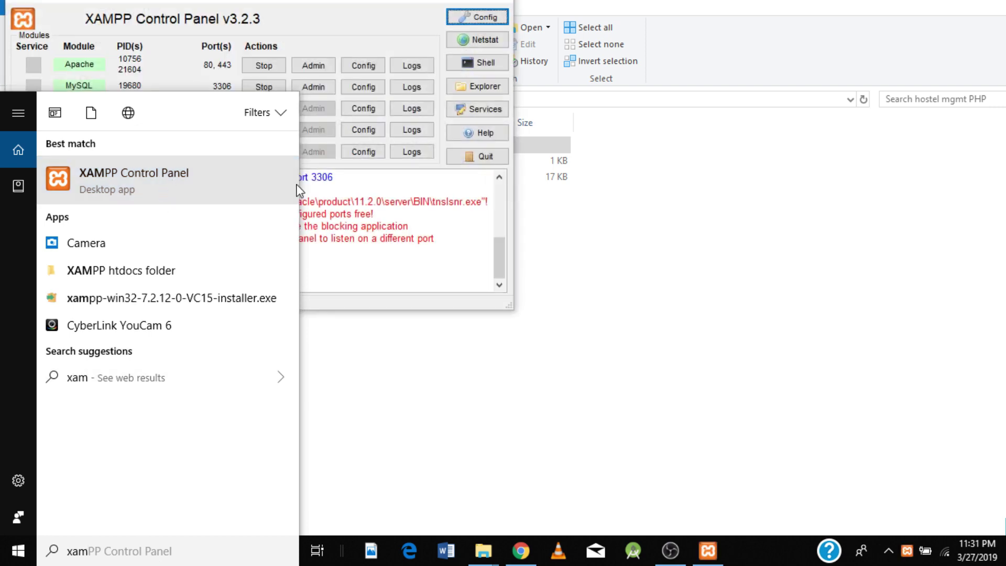
click(469, 231)
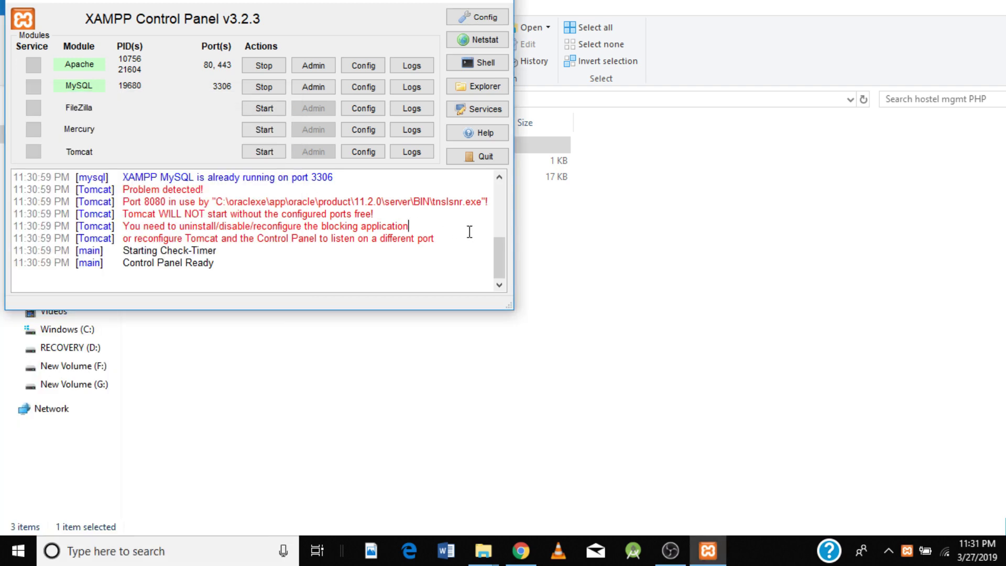
click(264, 87)
key(alt+Tab)
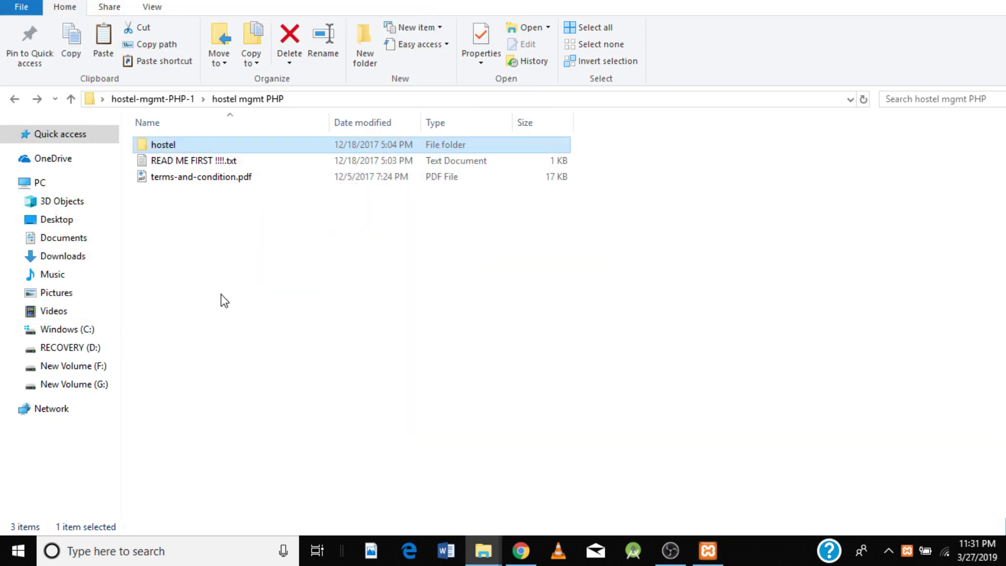
Step: Copy the hostel folder from hostel mgmt PHP
click(181, 147)
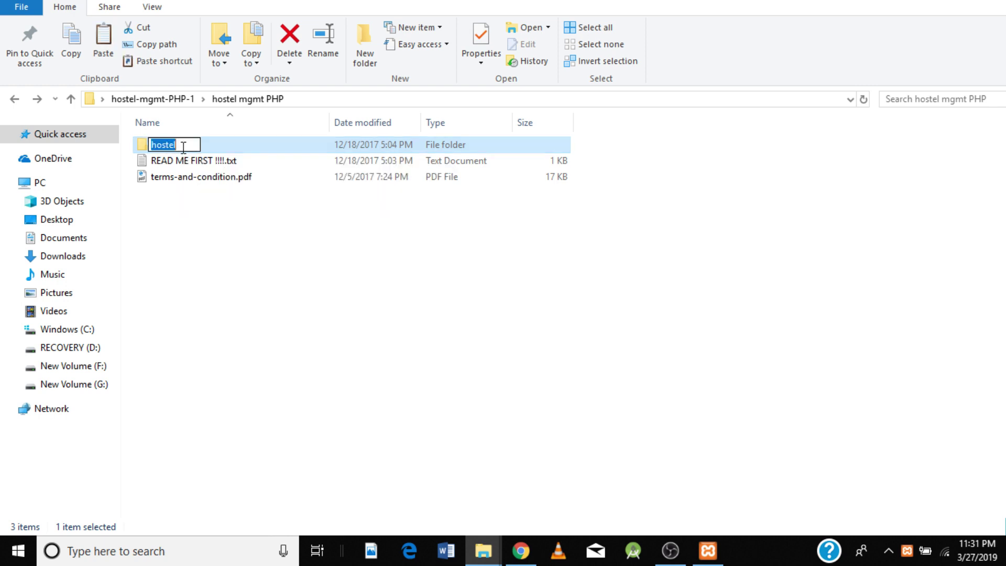
click(220, 148)
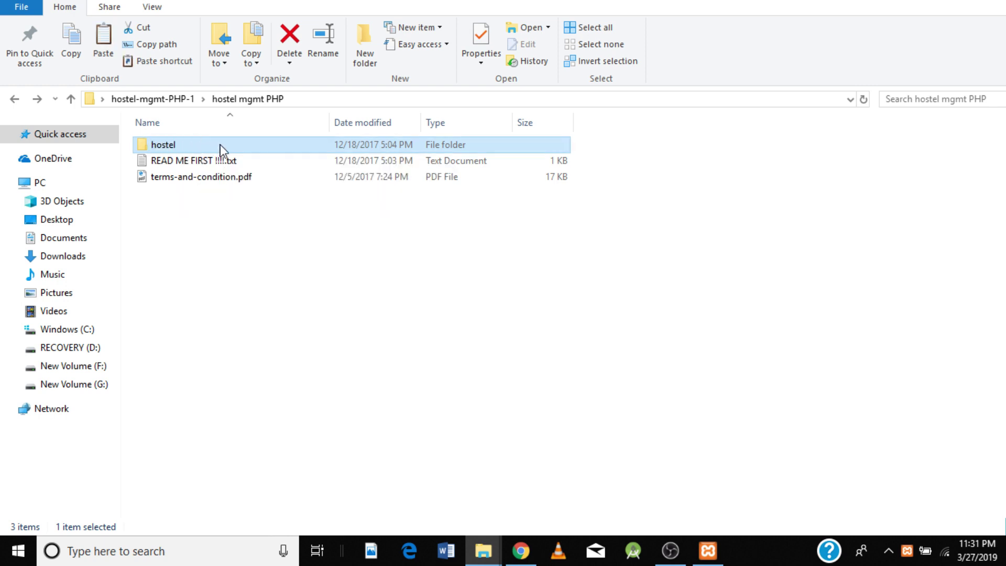
right_click(221, 146)
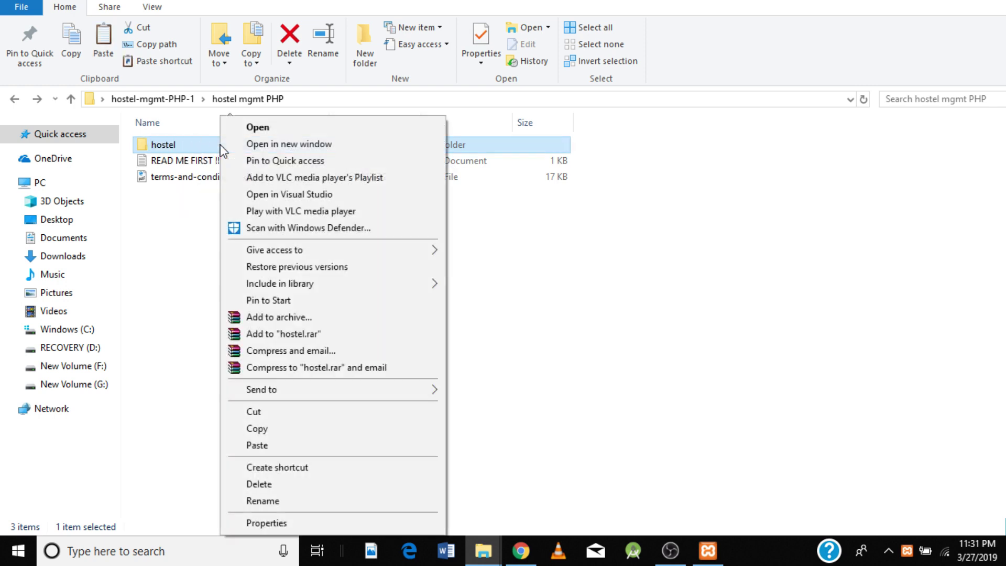
click(289, 429)
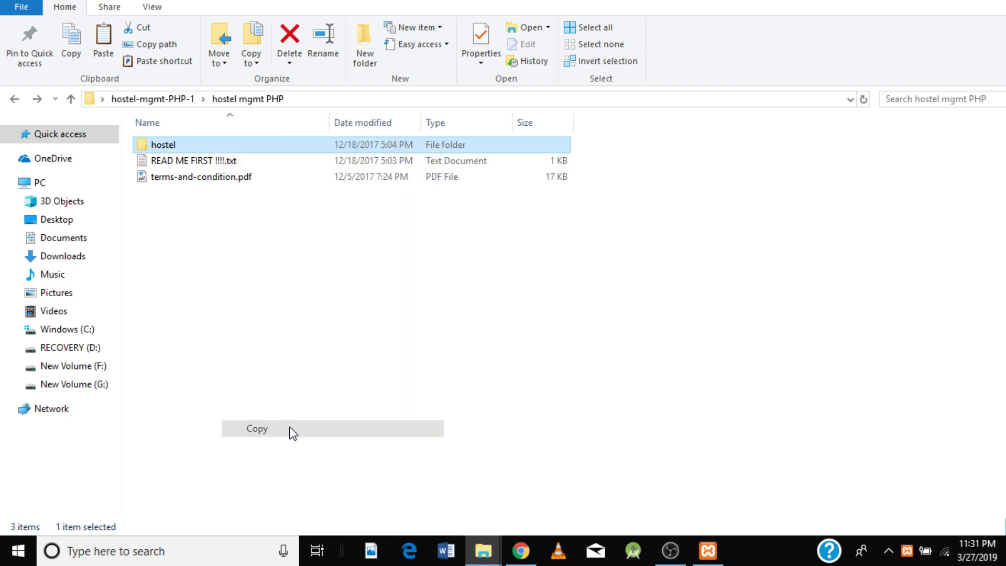
Step: Paste the hostel folder into C:\xampp\htdocs, then return to the code-projects page in Chrome
click(88, 330)
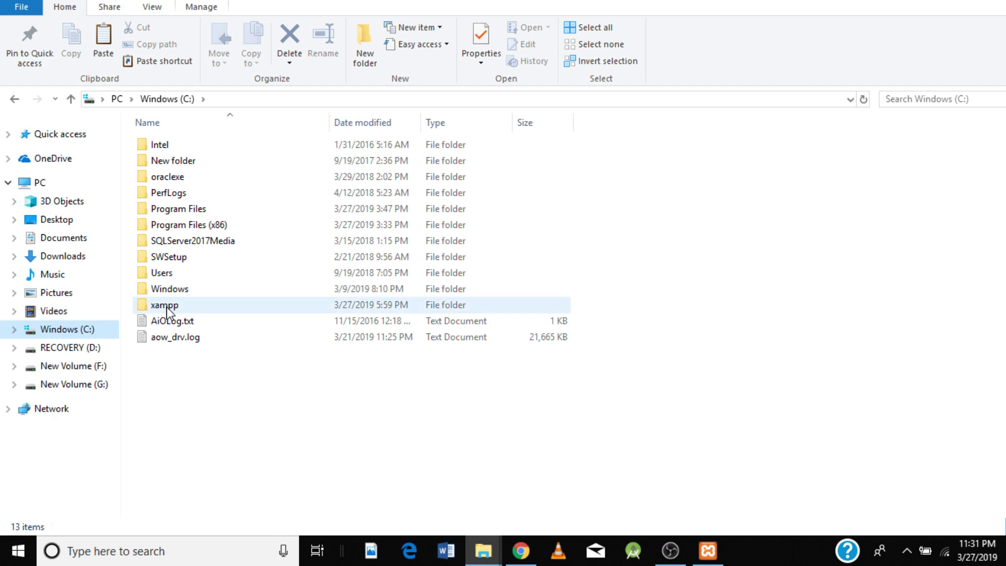
double_click(167, 305)
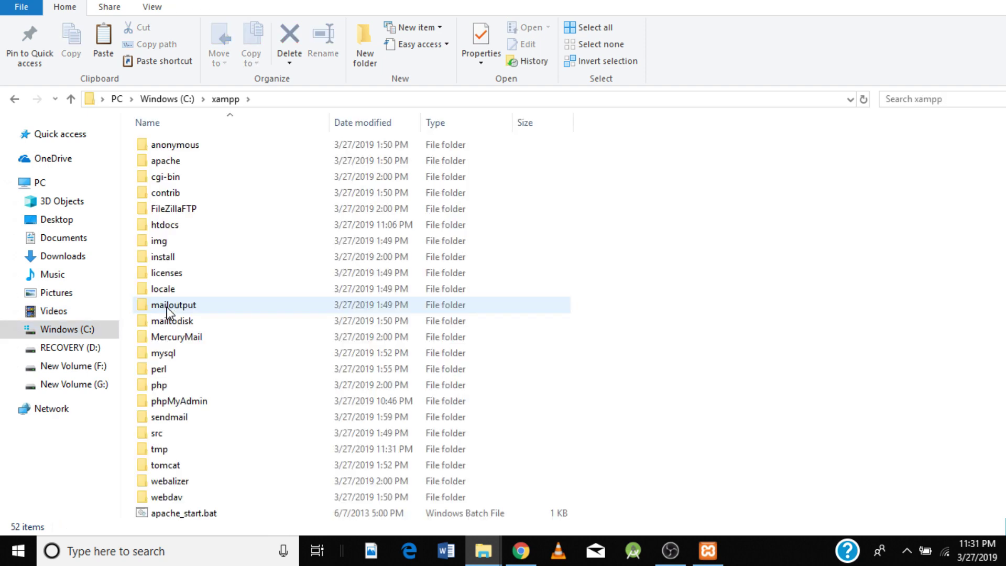
click(175, 229)
double_click(176, 229)
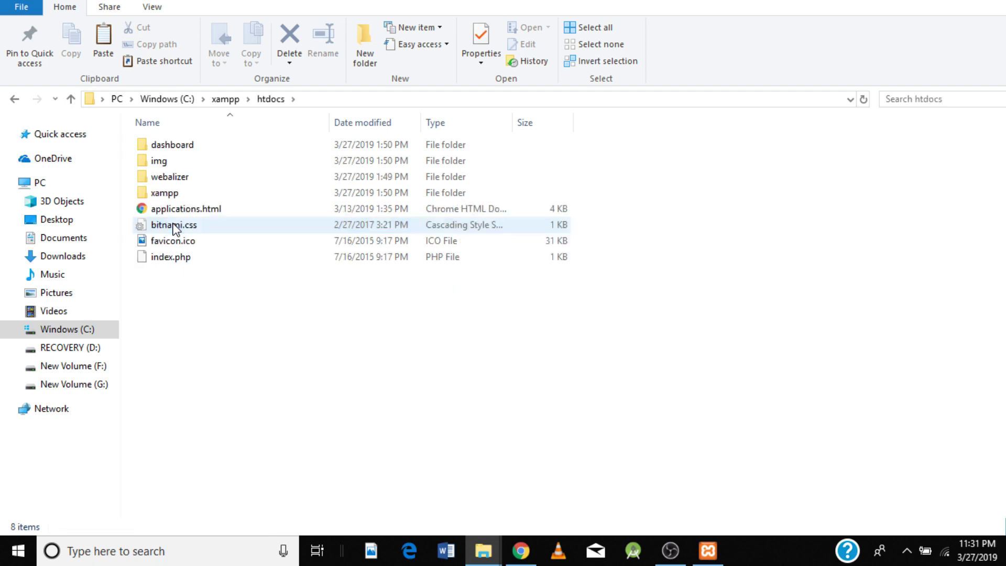
right_click(234, 315)
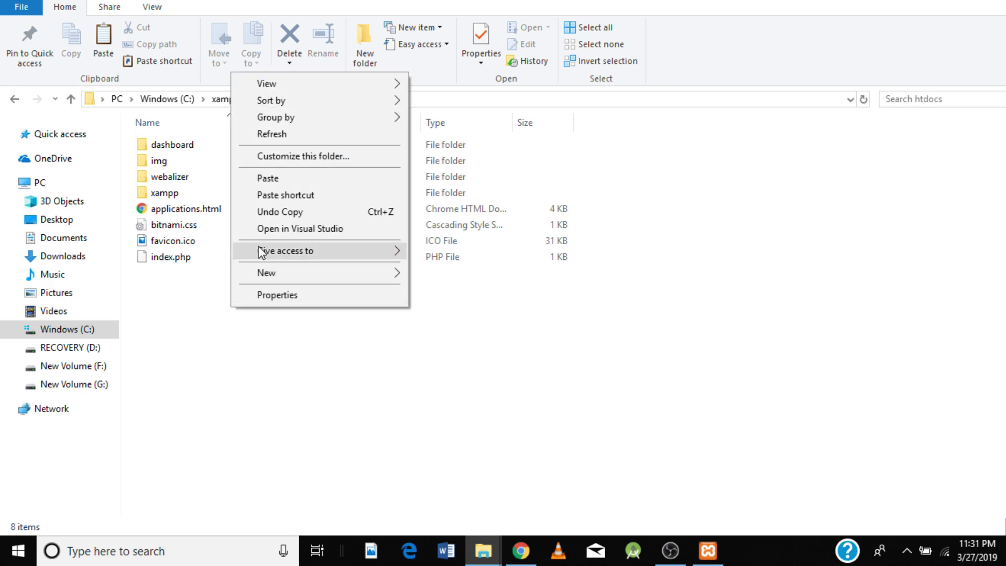
click(278, 178)
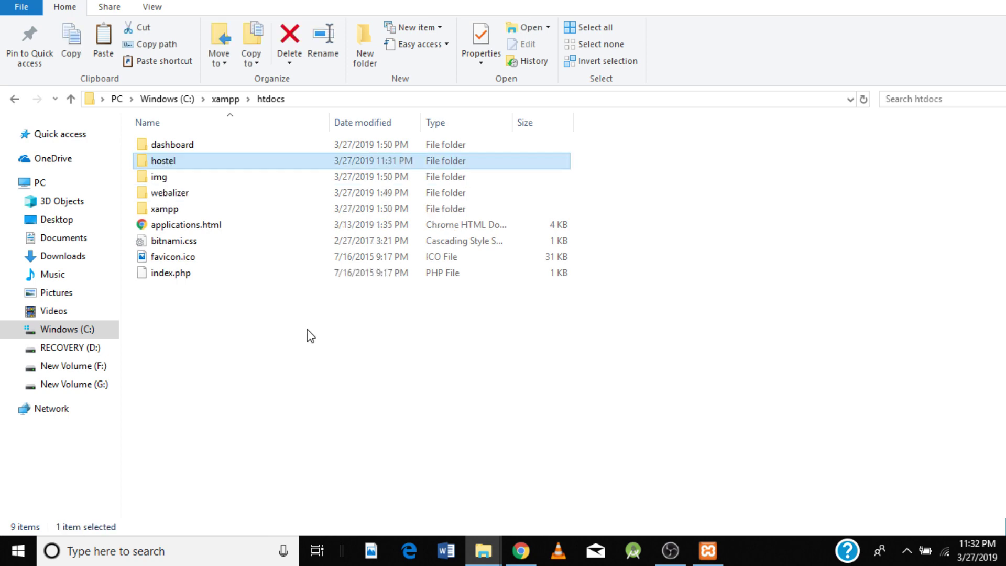
click(308, 331)
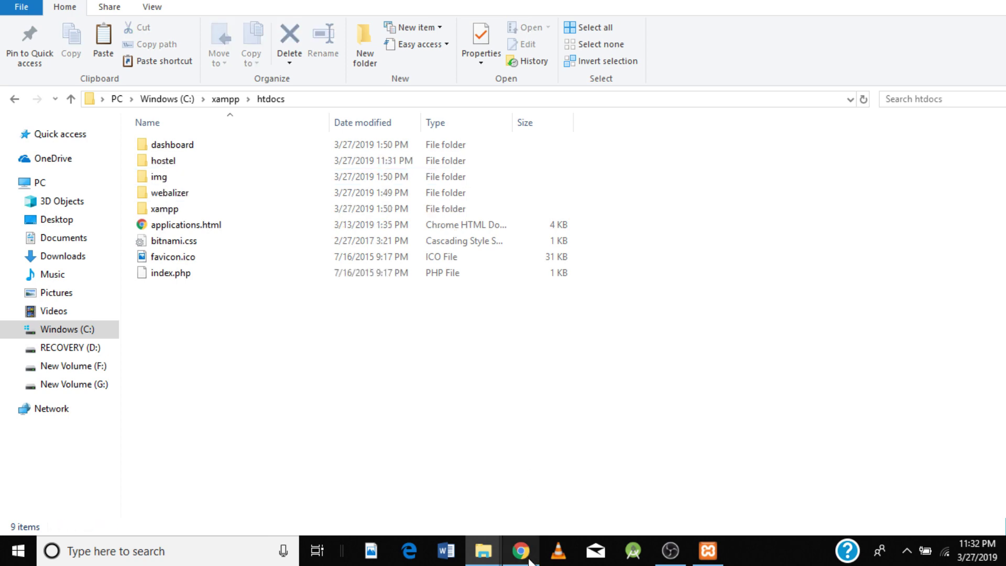
click(530, 557)
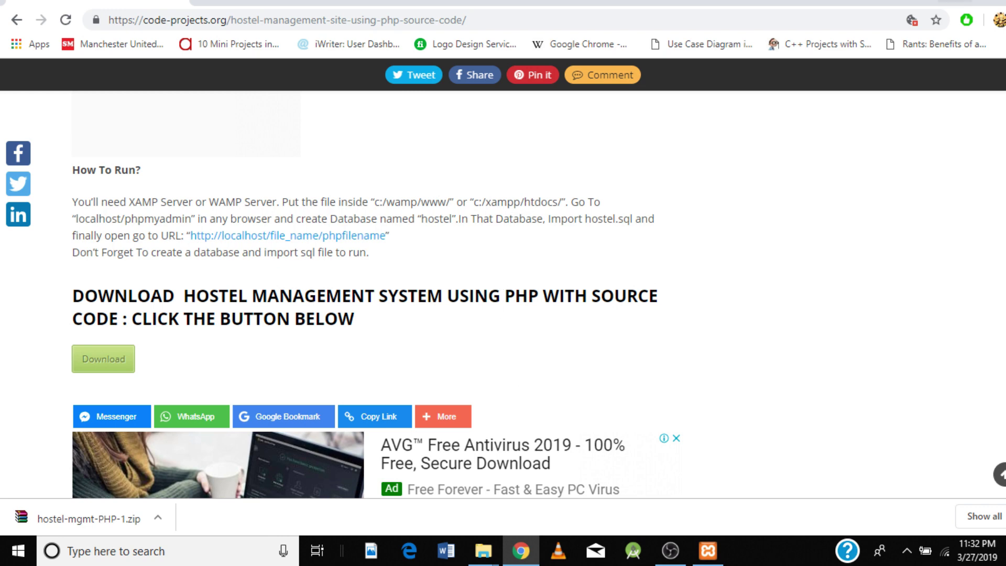
click(954, 1)
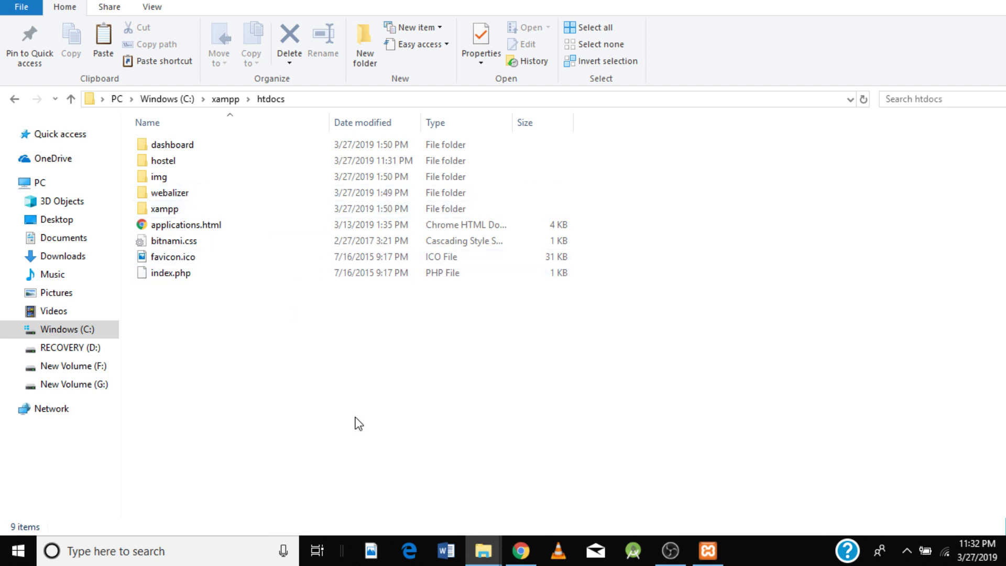
click(521, 552)
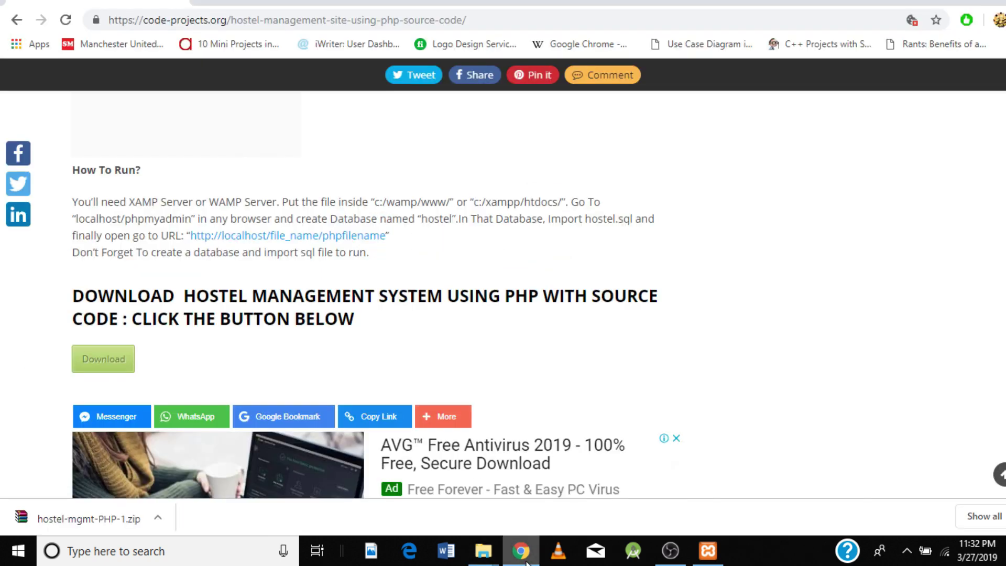
Step: In a new tab, open localhost/phpmyadmin's Databases list, then return to the setup instructions tab
click(212, 2)
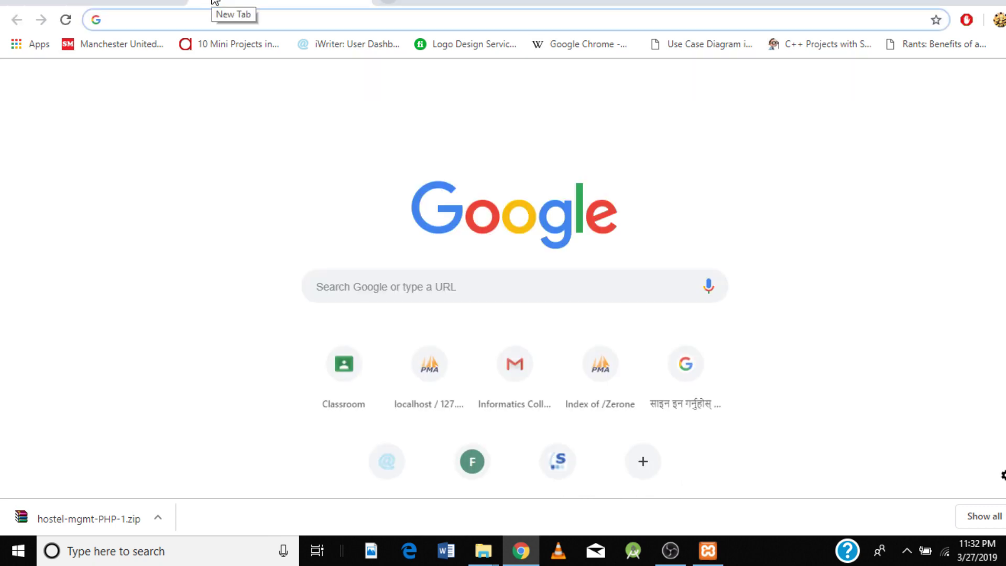
text(lo)
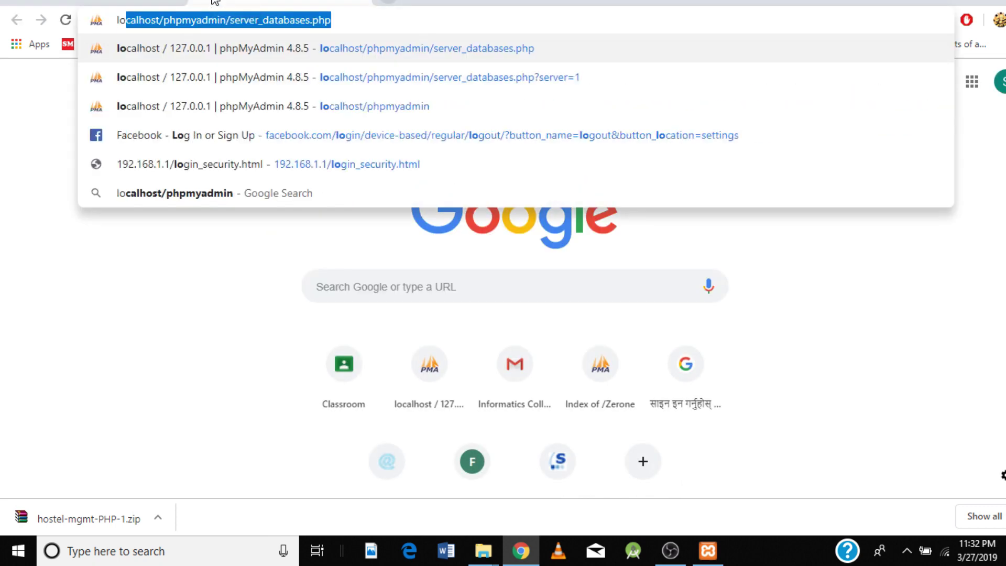
key(Down)
key(Down)
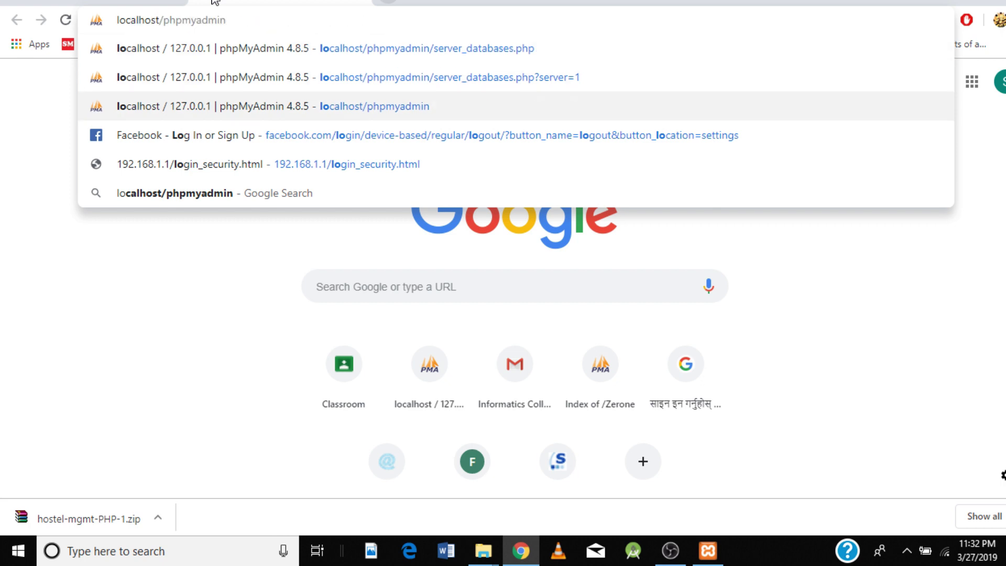
key(Return)
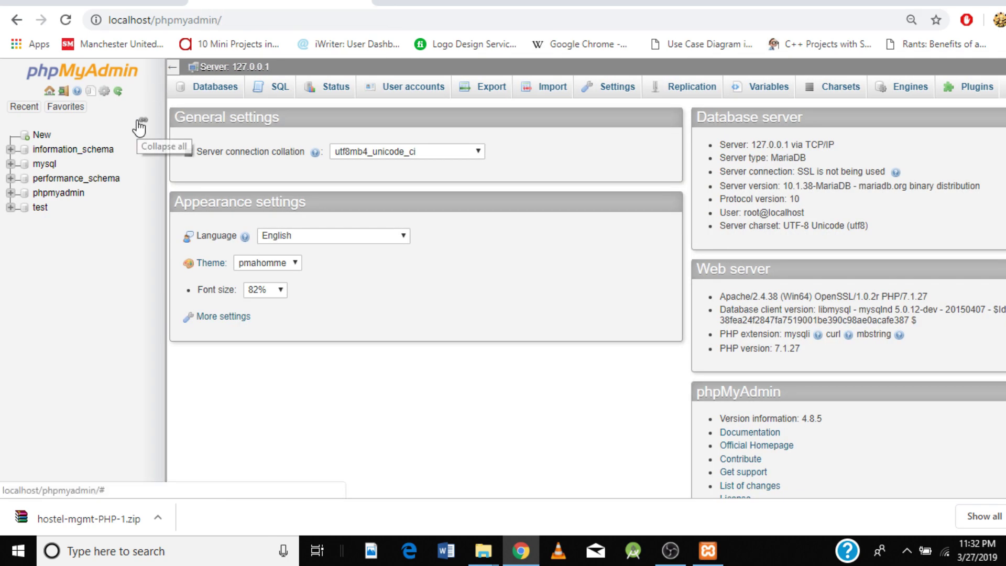
click(213, 97)
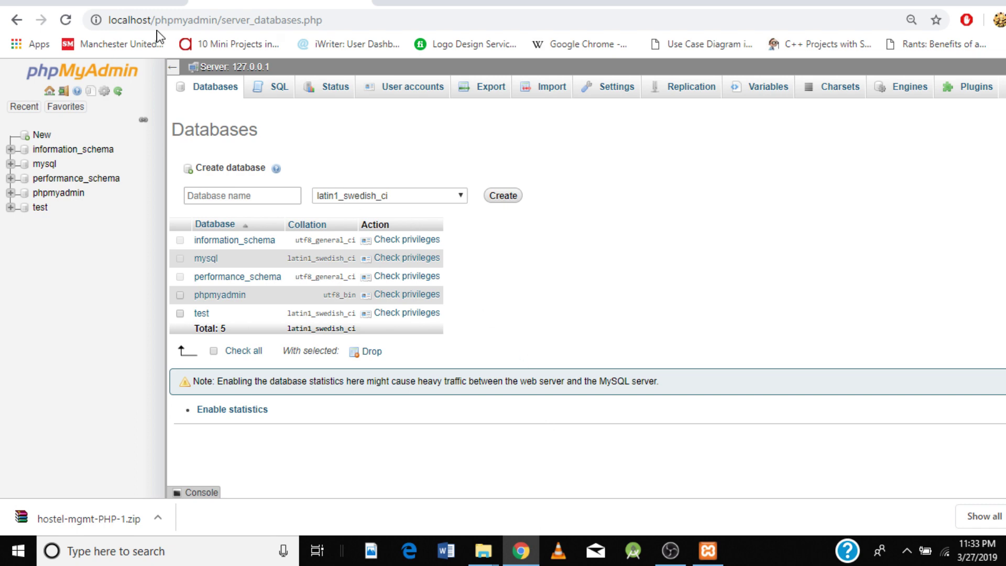
click(145, 10)
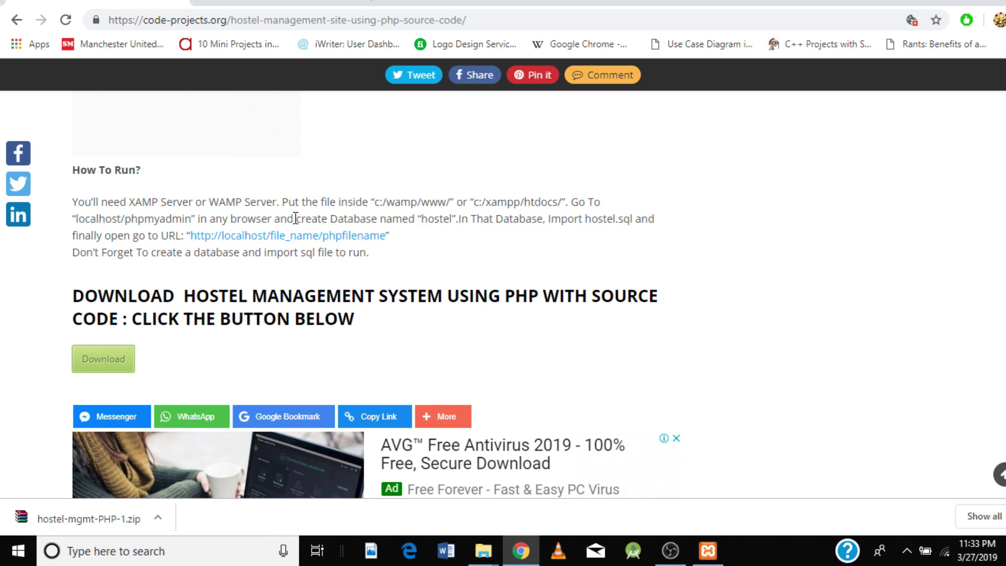
Step: Create an empty database named hostel in phpMyAdmin
drag(296, 219, 461, 220)
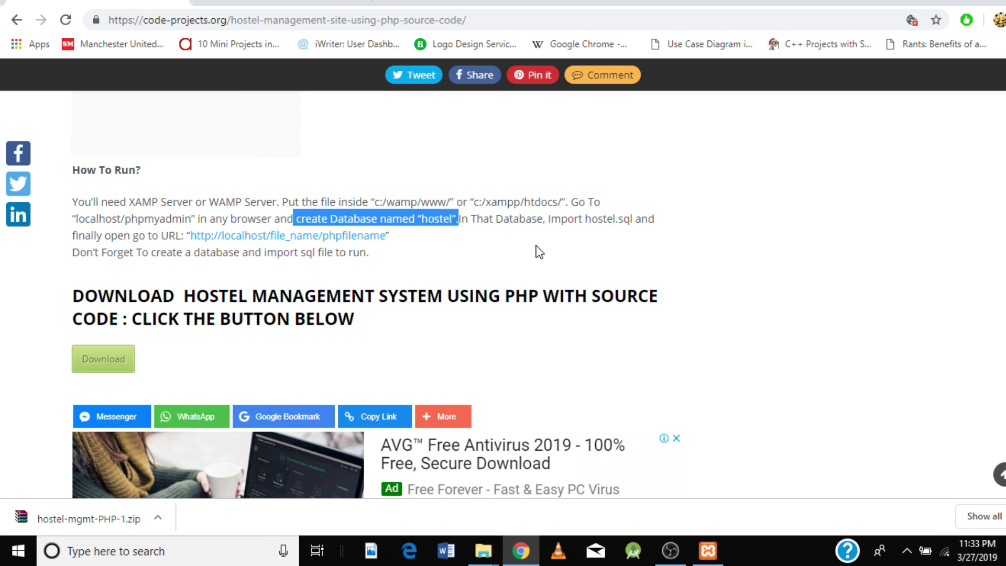
click(302, 4)
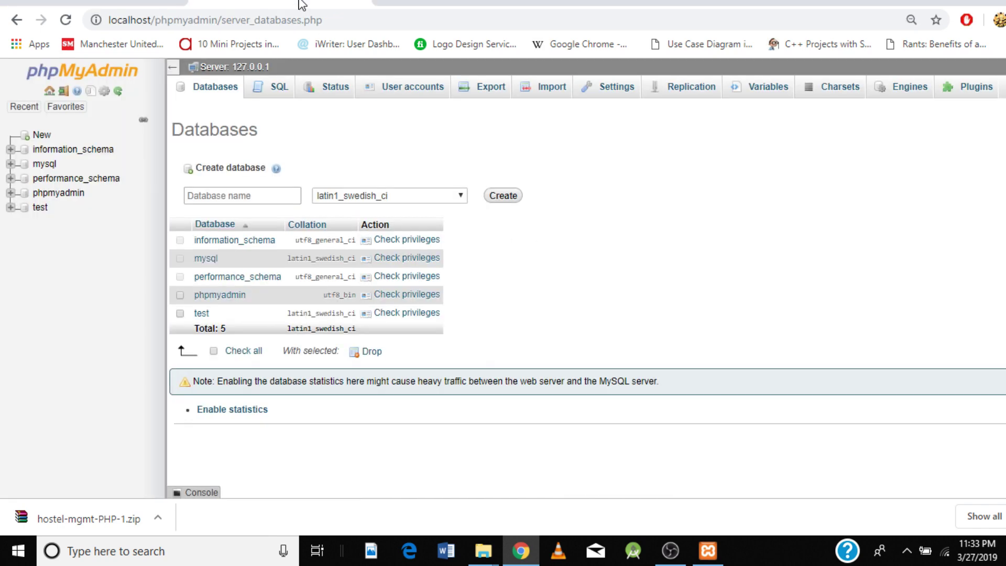
click(231, 197)
click(232, 196)
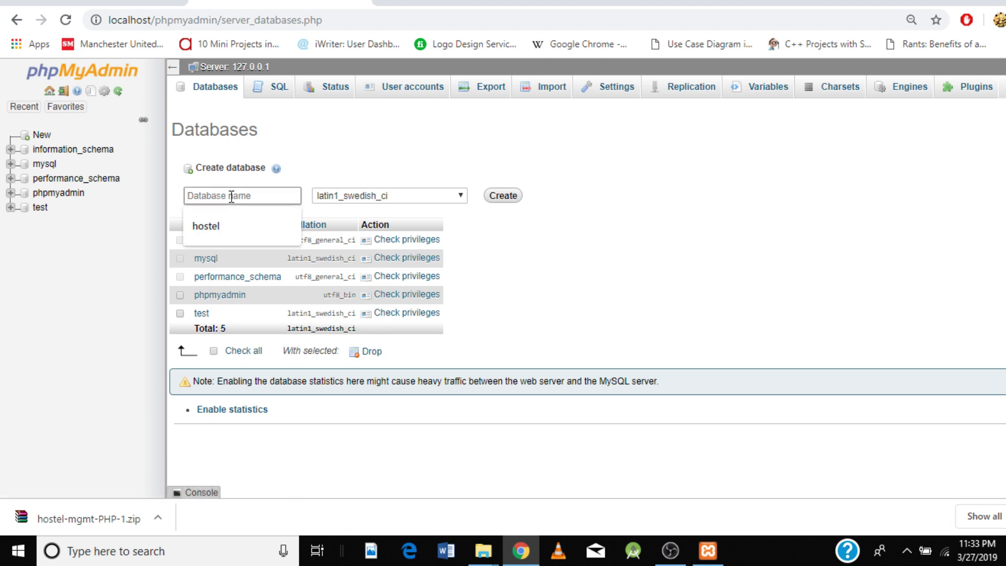
text(hostel)
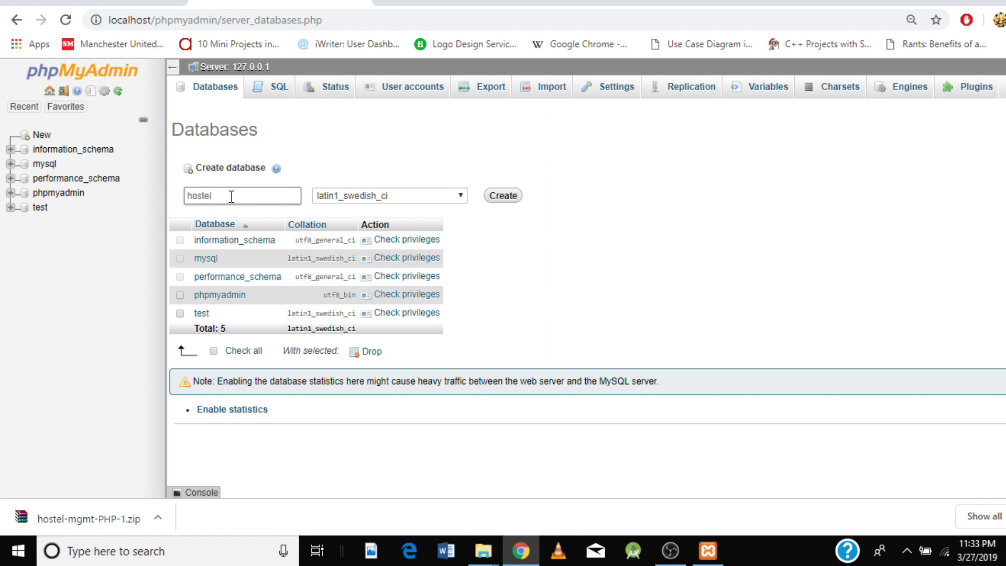
click(512, 197)
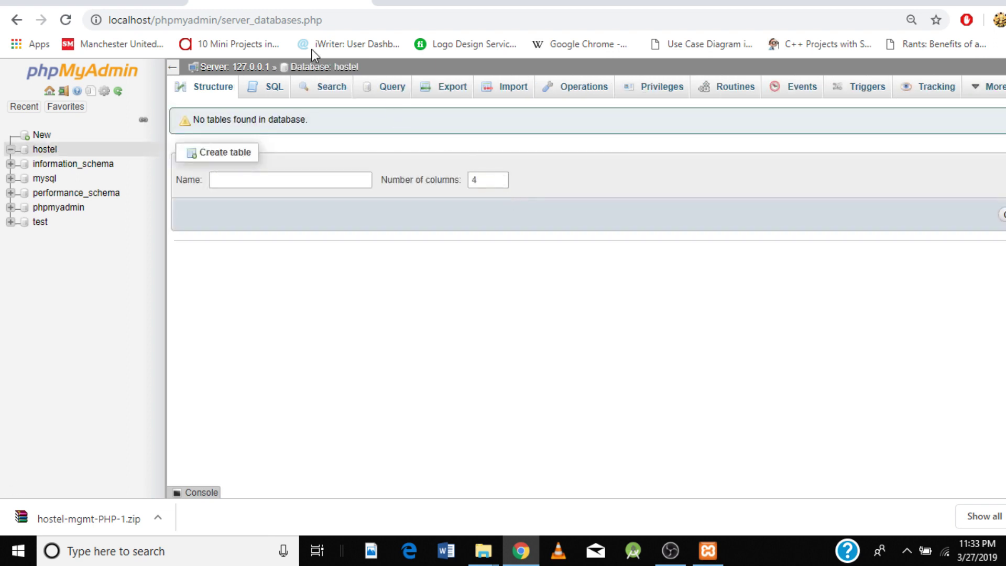
Step: Check the hostel.sql import instruction, then open the hostel database's Import page
click(125, 2)
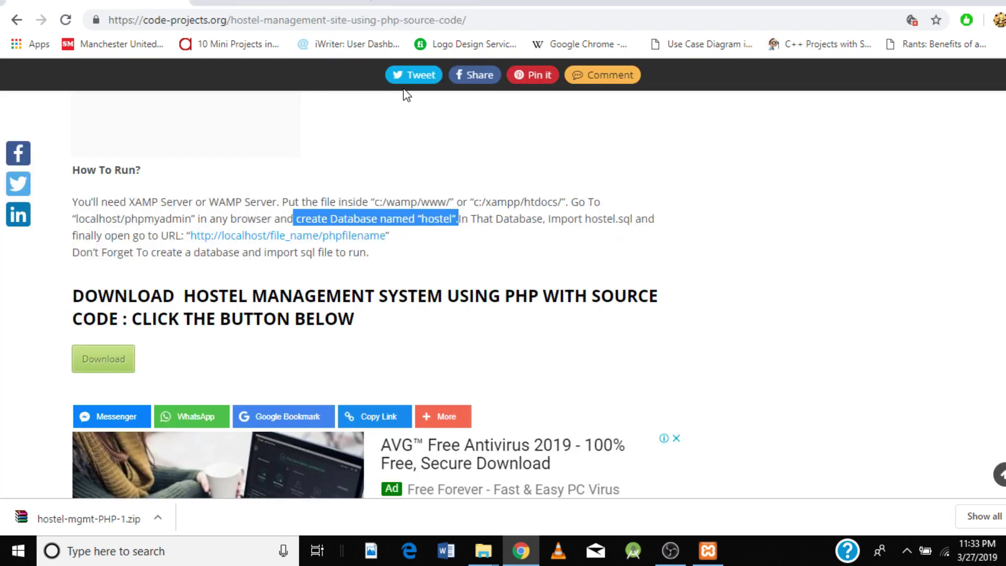
click(481, 219)
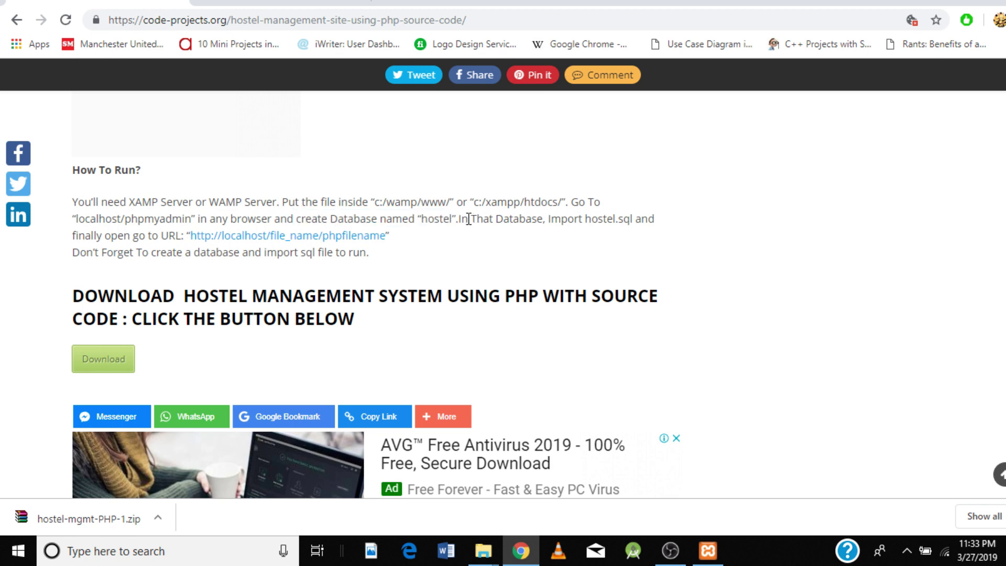
drag(459, 219, 633, 219)
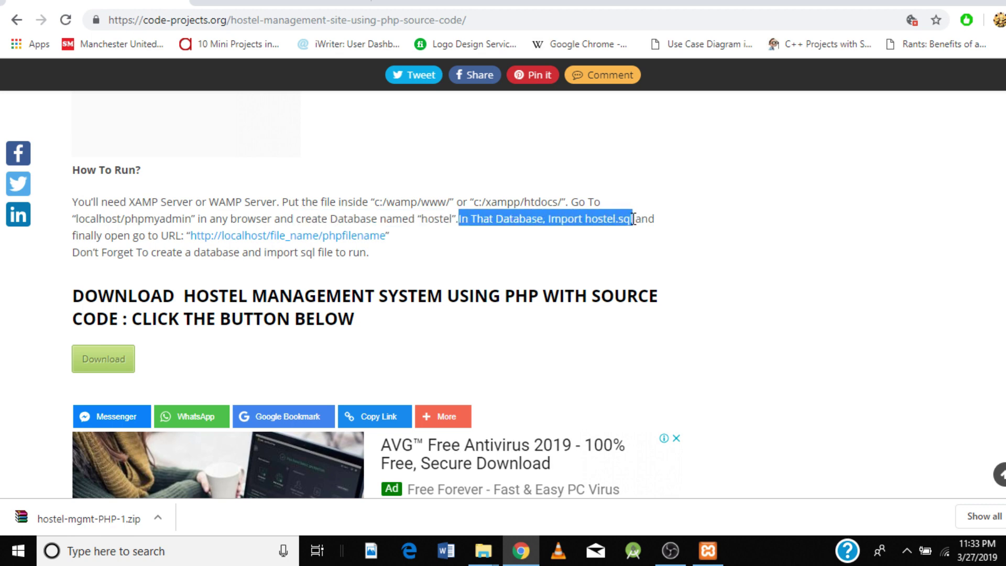
click(568, 270)
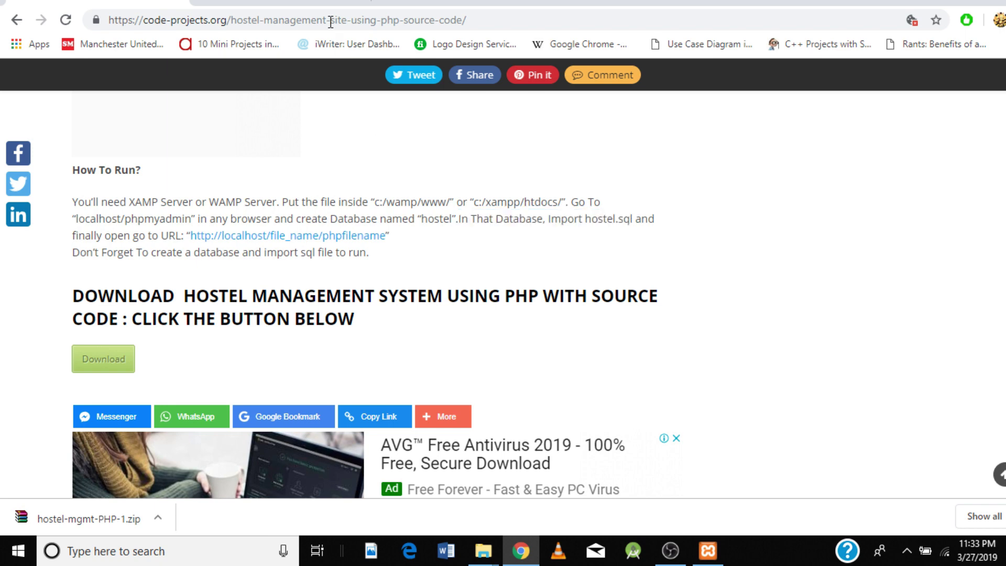
click(325, 5)
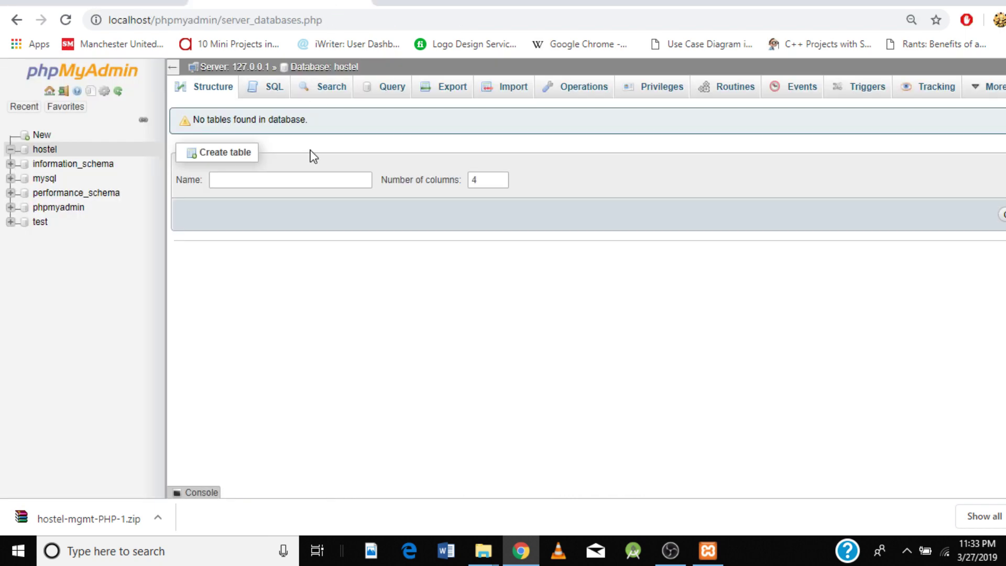
click(502, 95)
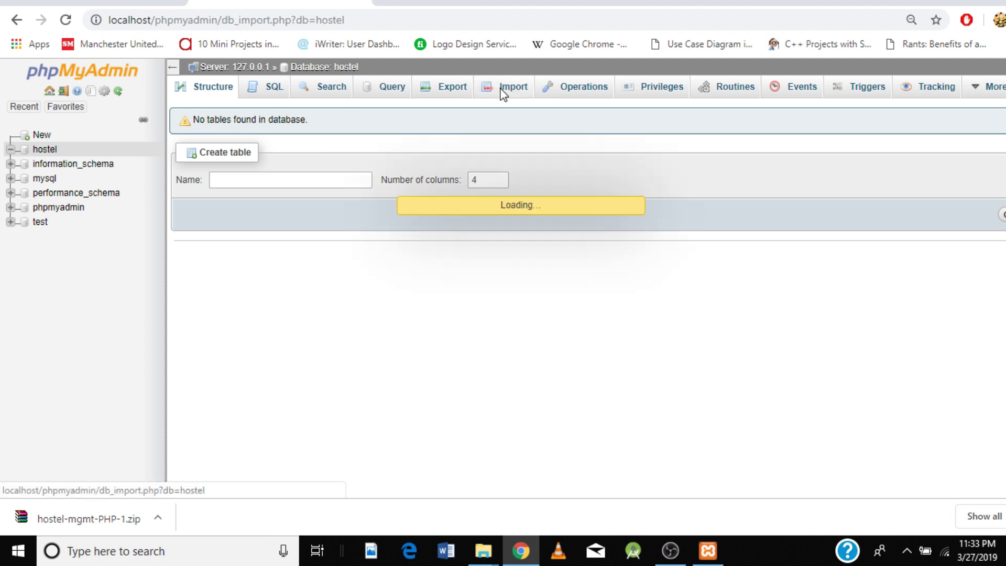
Step: Choose C:\xampp\htdocs\hostel\database\hostel.sql as the import file
scroll(420, 353, down, 3)
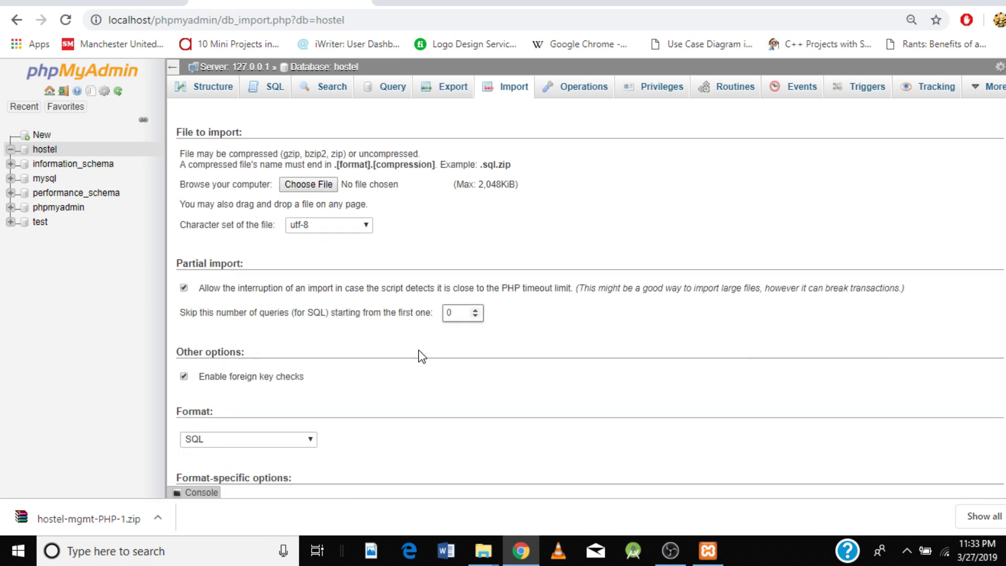
scroll(422, 357, up, 2)
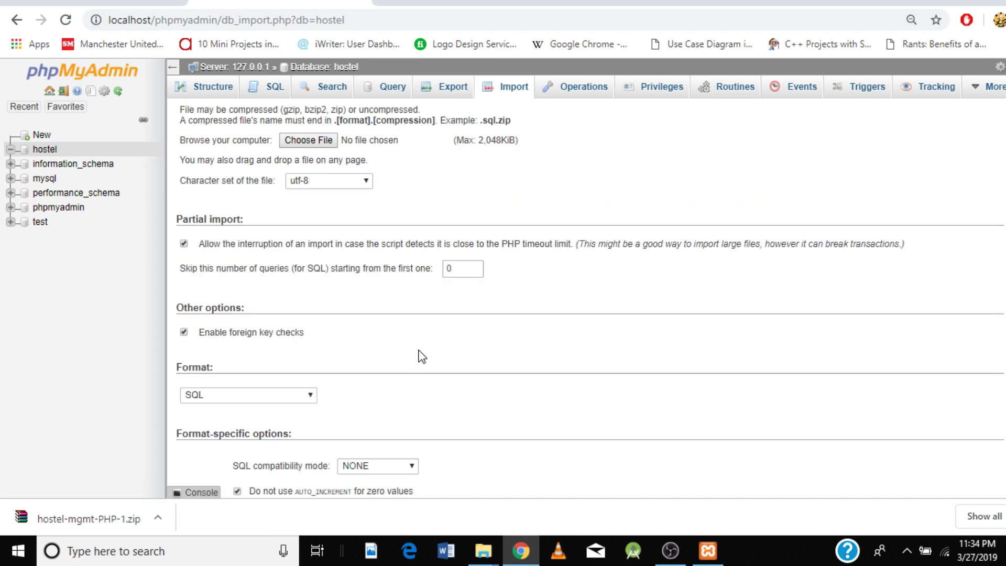
scroll(422, 357, up, 2)
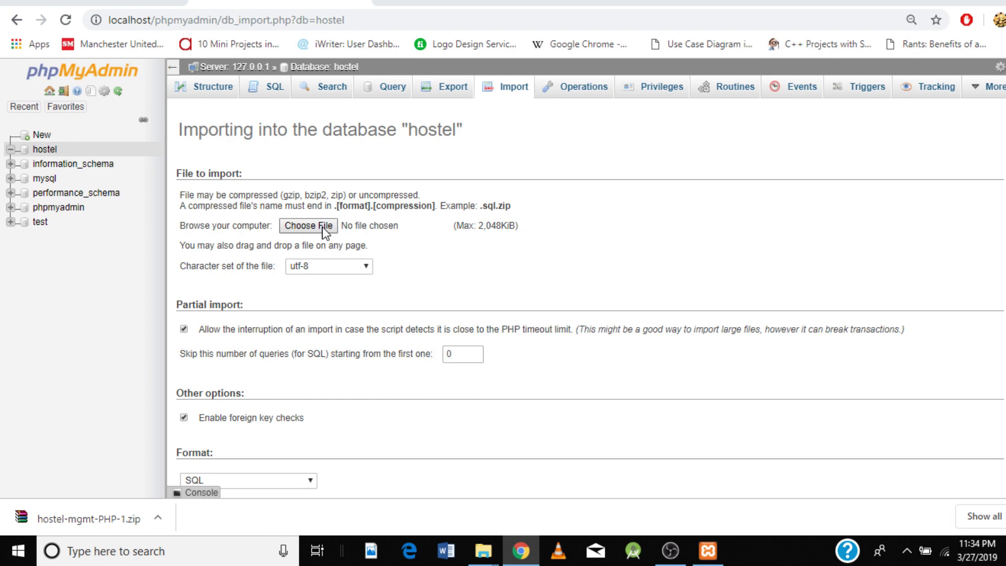
click(309, 226)
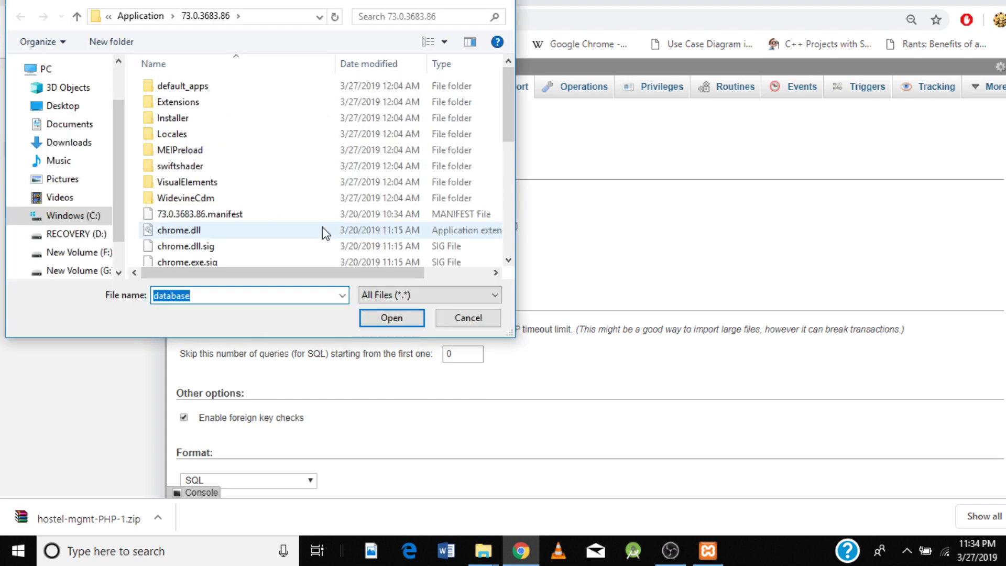
click(86, 216)
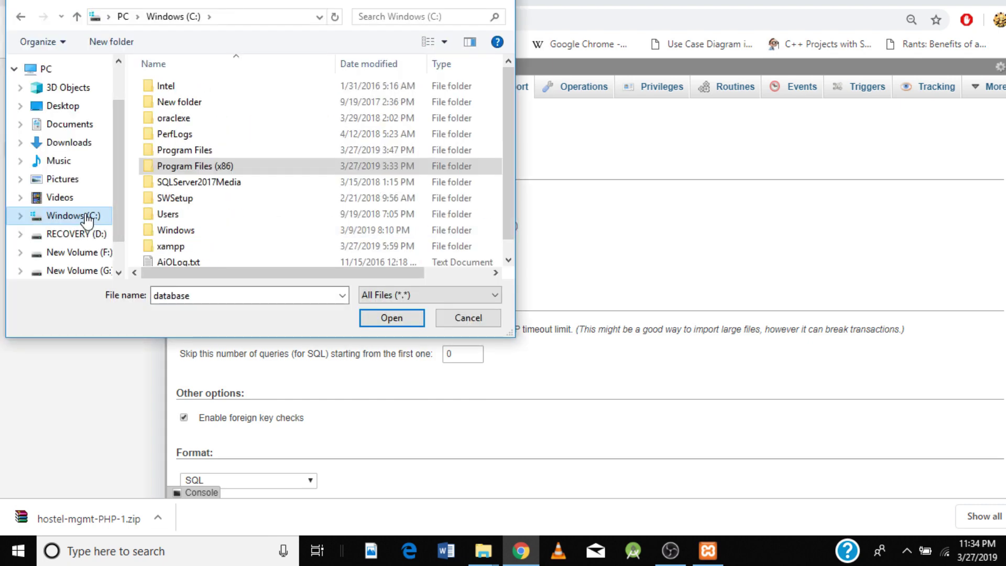
double_click(180, 247)
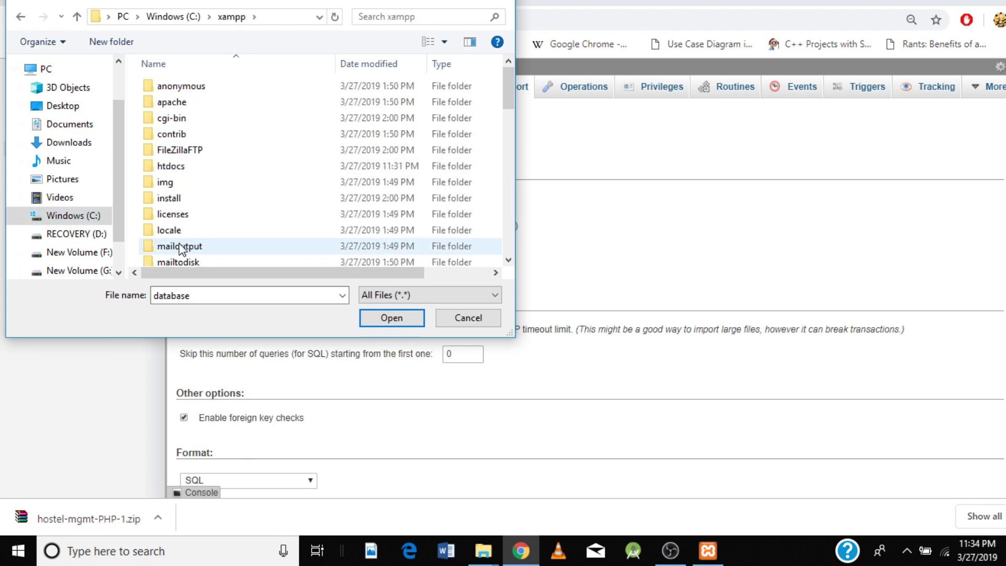
double_click(182, 165)
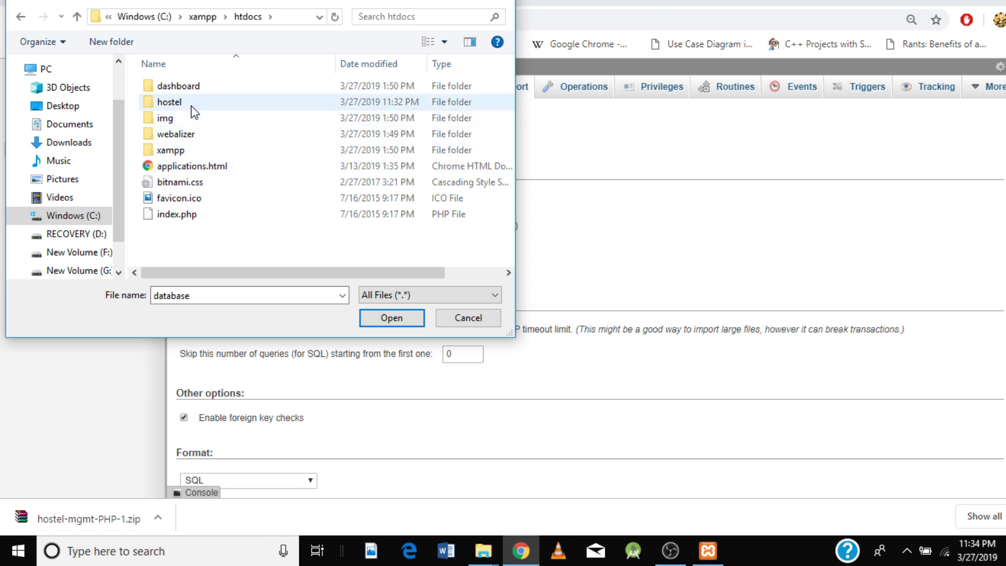
double_click(169, 102)
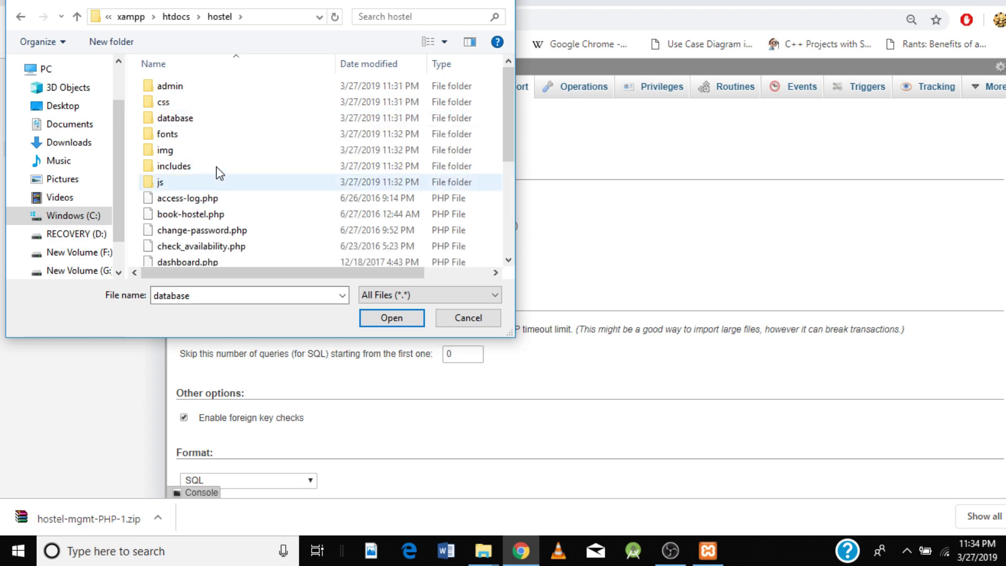
click(195, 120)
double_click(195, 121)
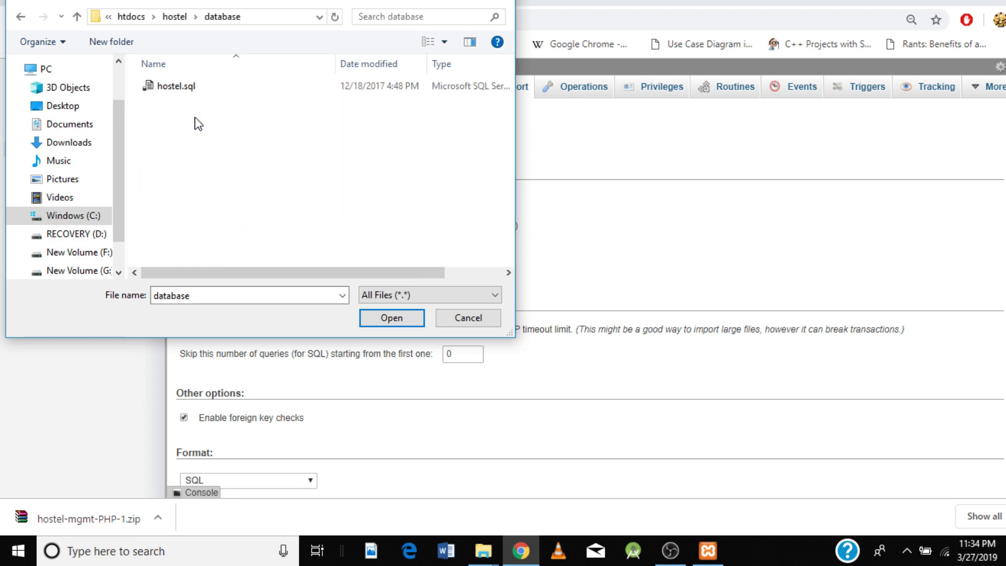
click(193, 89)
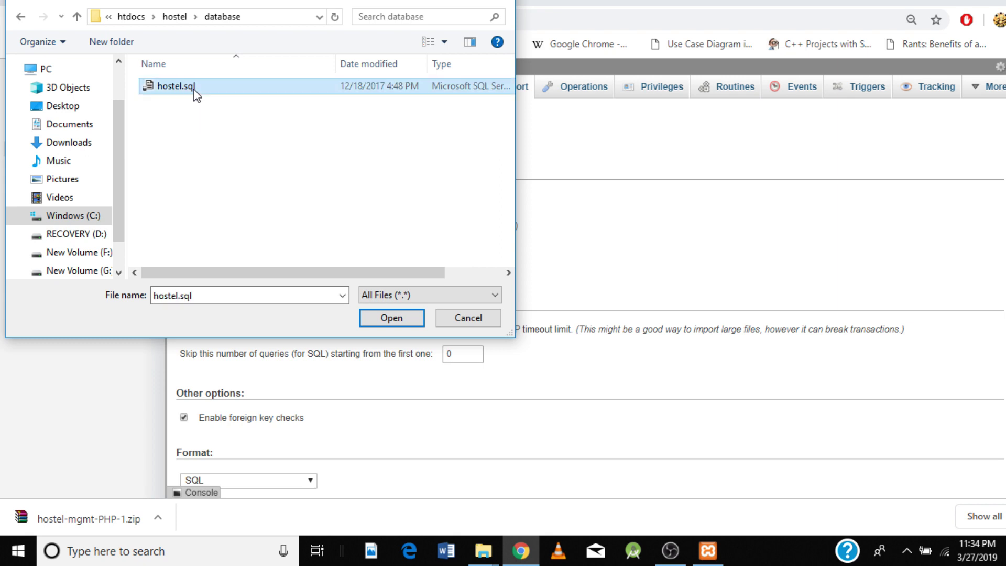
click(391, 322)
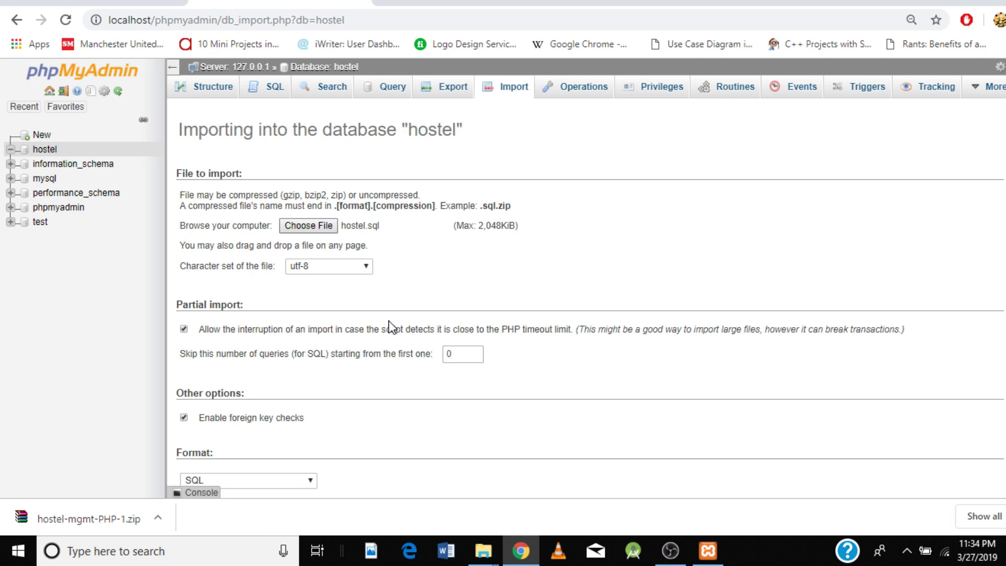
Step: Run the import, loading hostel.sql's 38 queries into the hostel database
scroll(390, 325, down, 2)
scroll(392, 327, down, 2)
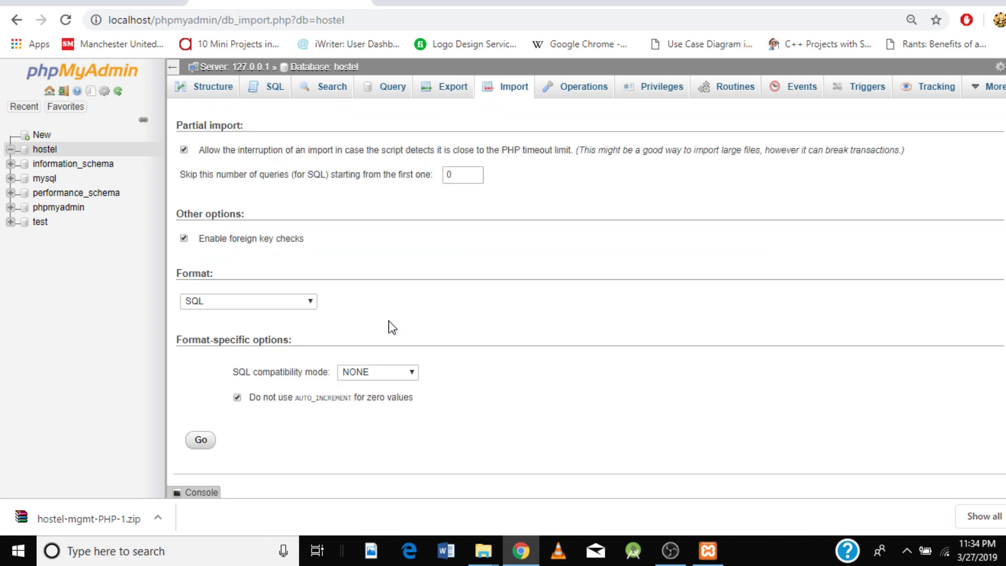
click(204, 440)
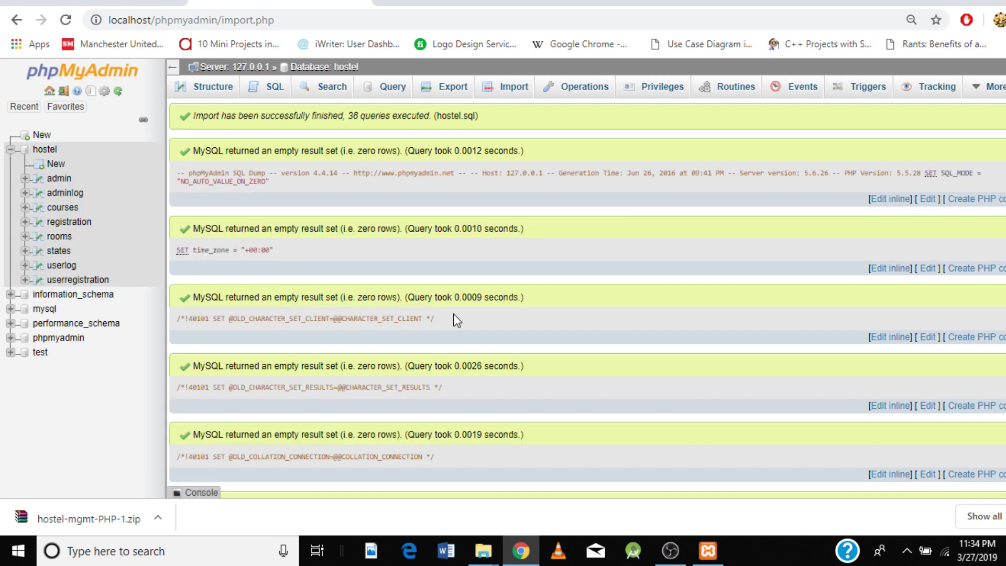
Step: Glance at the setup instructions page, then return to the hostel.sql import results in phpMyAdmin
click(113, 2)
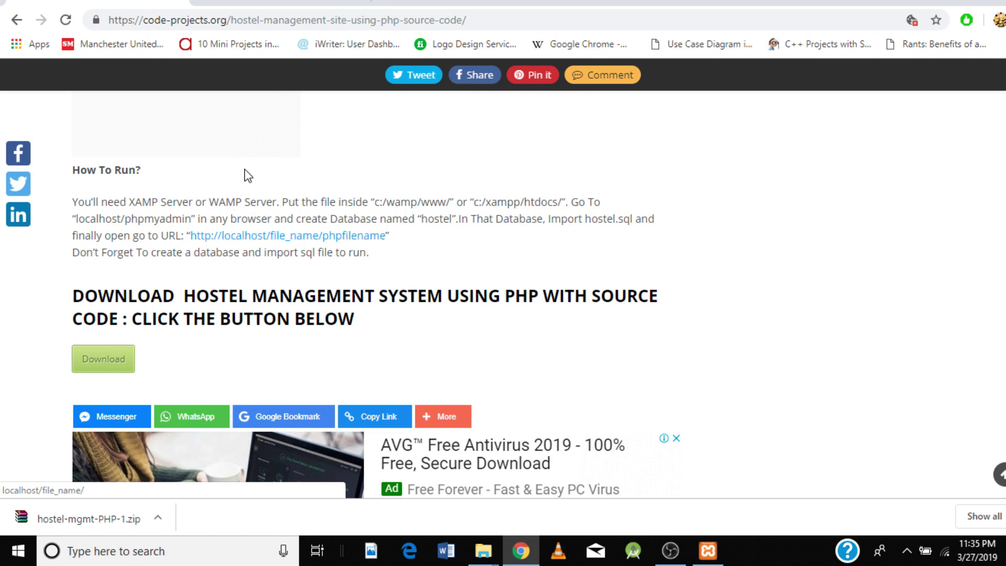
click(280, 2)
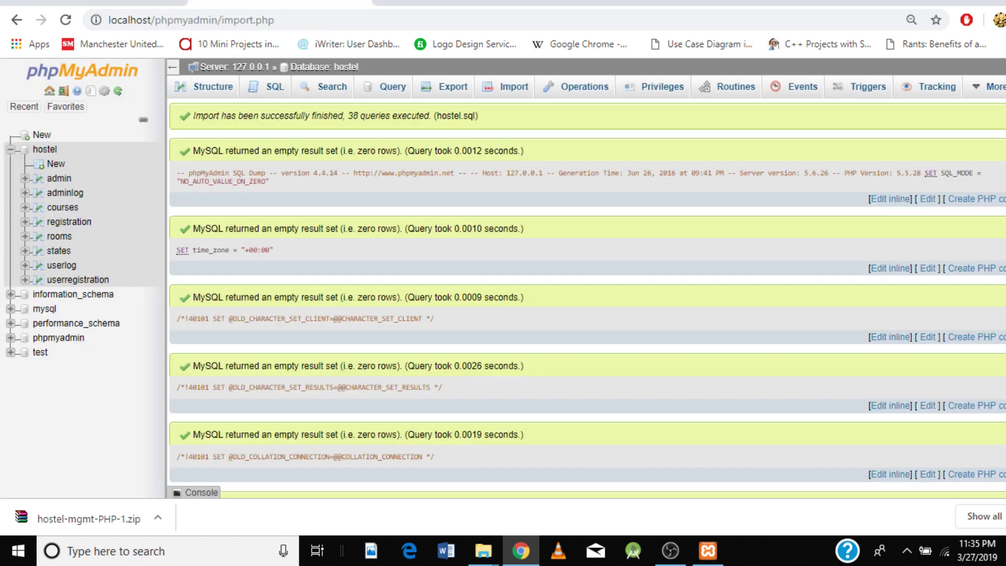
Step: Load localhost/hostel in a new Chrome tab and go to its Admin Login page
click(394, 1)
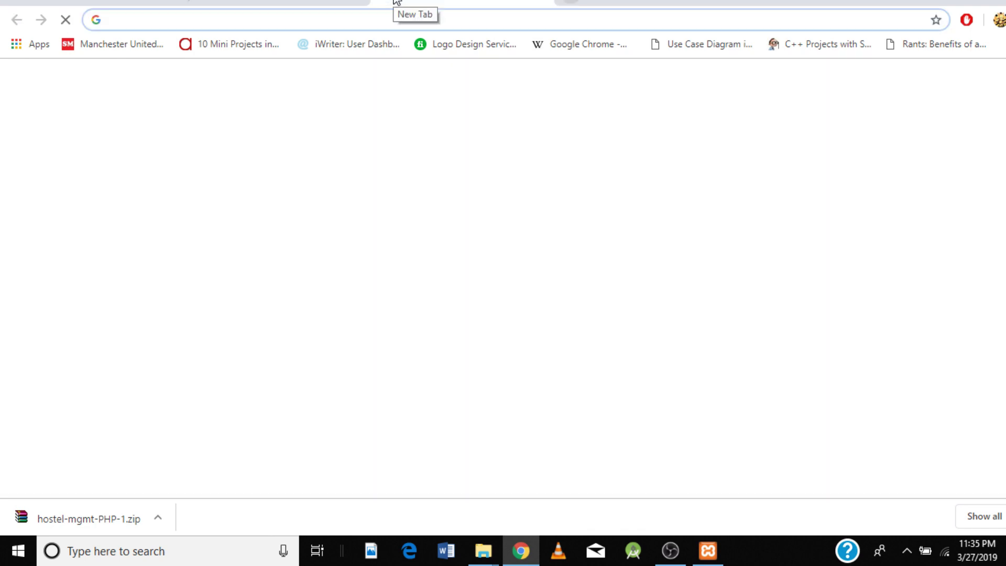
text(loc)
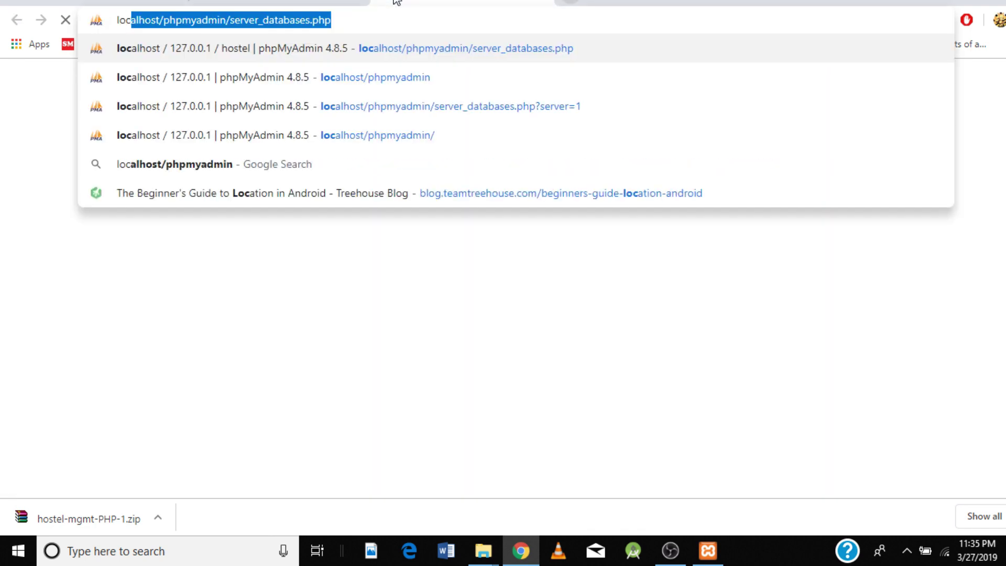
text(alhost)
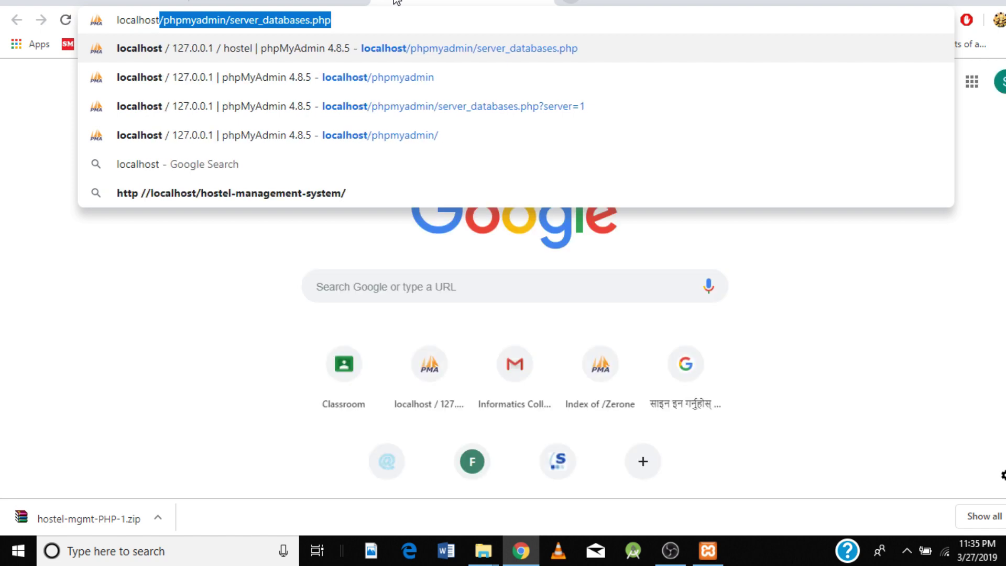
text(/)
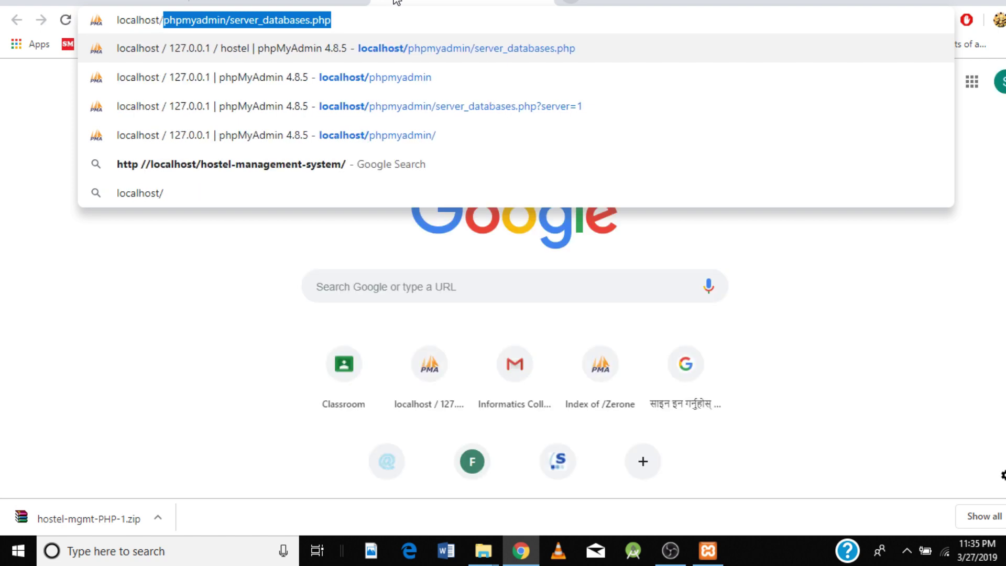
text(ho)
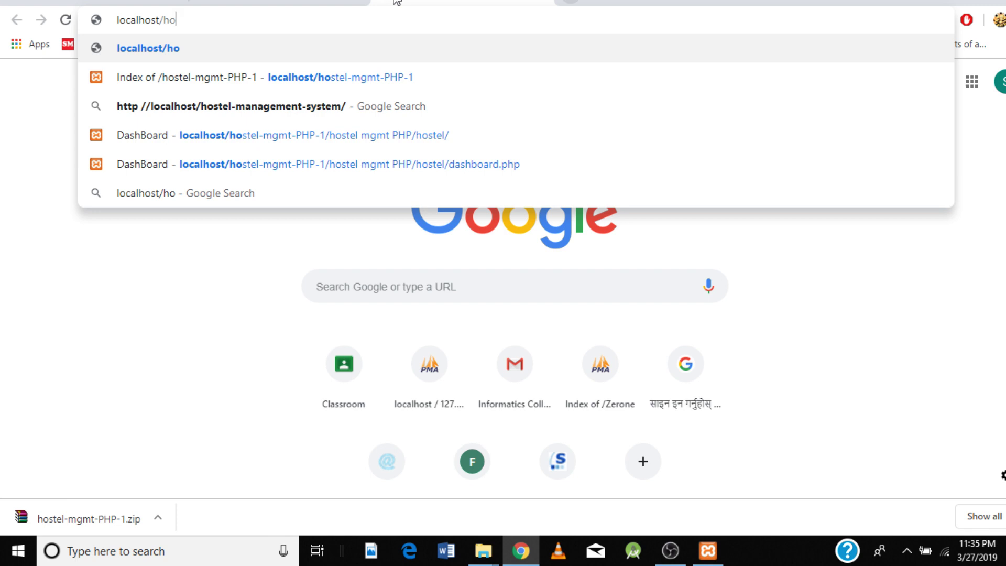
text(ste)
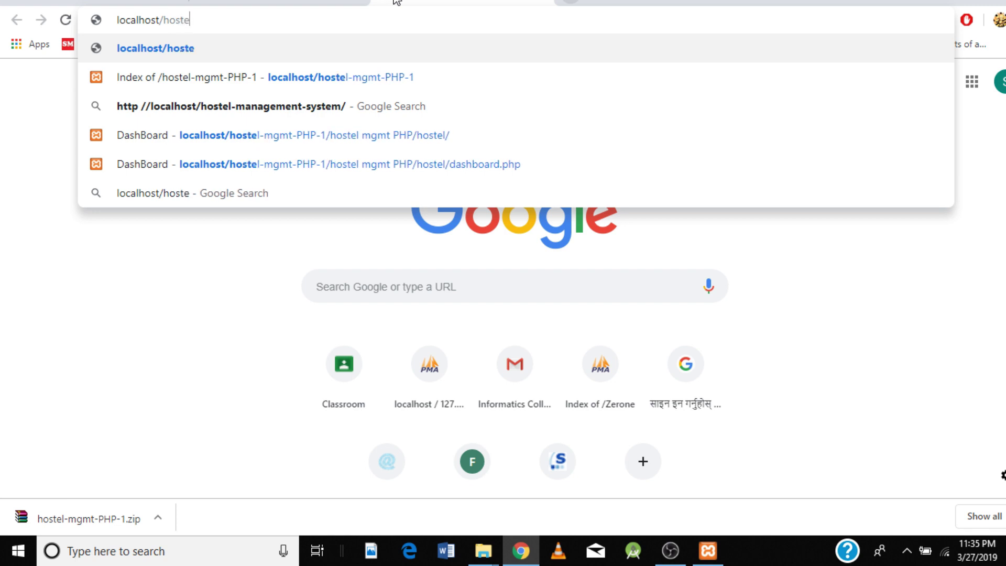
text(l)
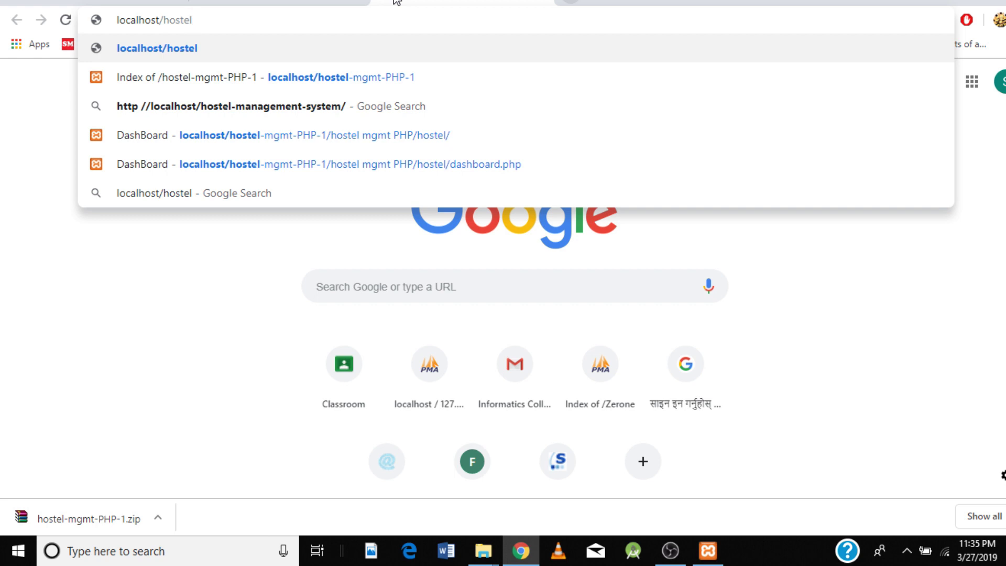
key(Return)
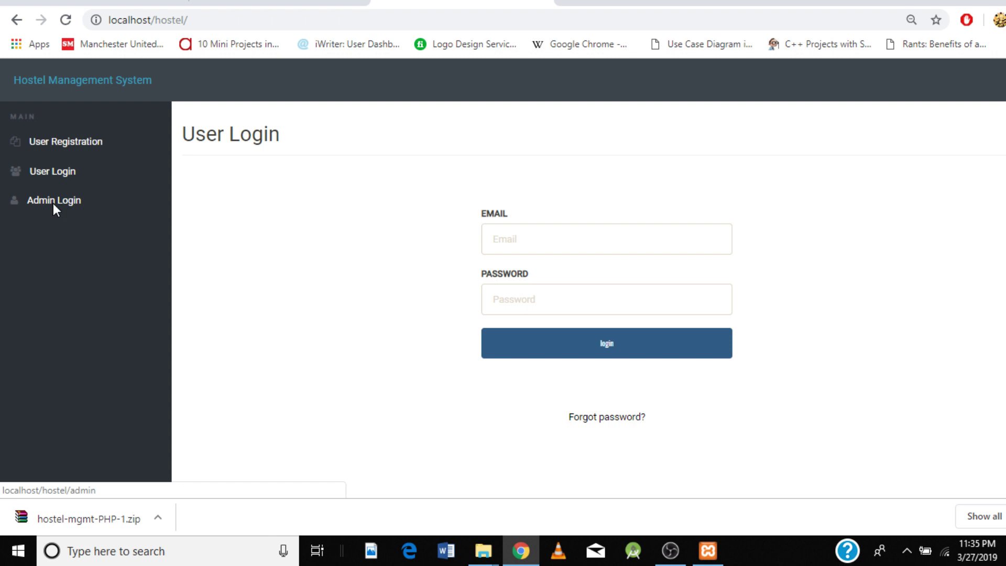
click(54, 205)
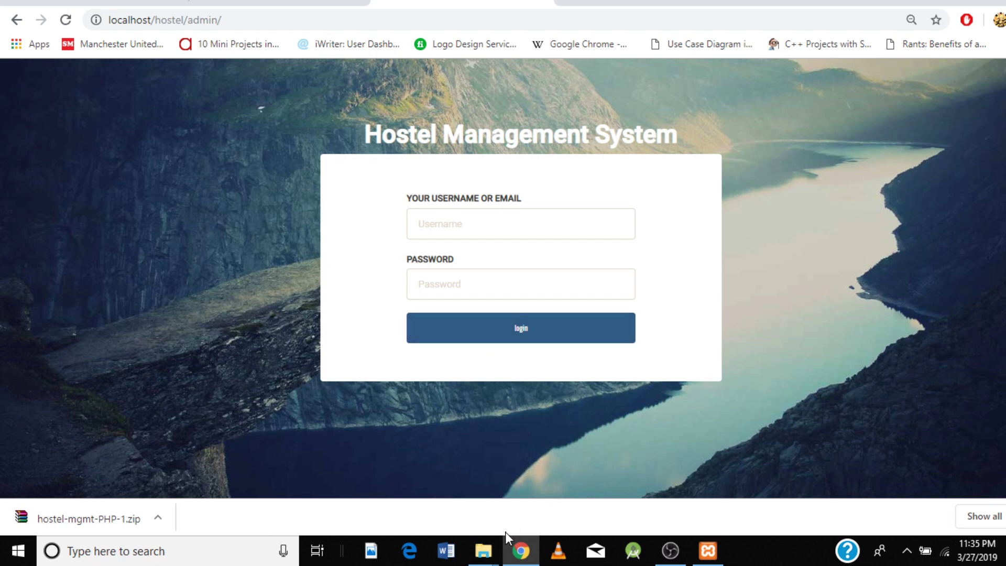
Step: Read the login details in hostel mgmt PHP's READ ME FIRST!!!.txt, then return to the admin login
click(950, 1)
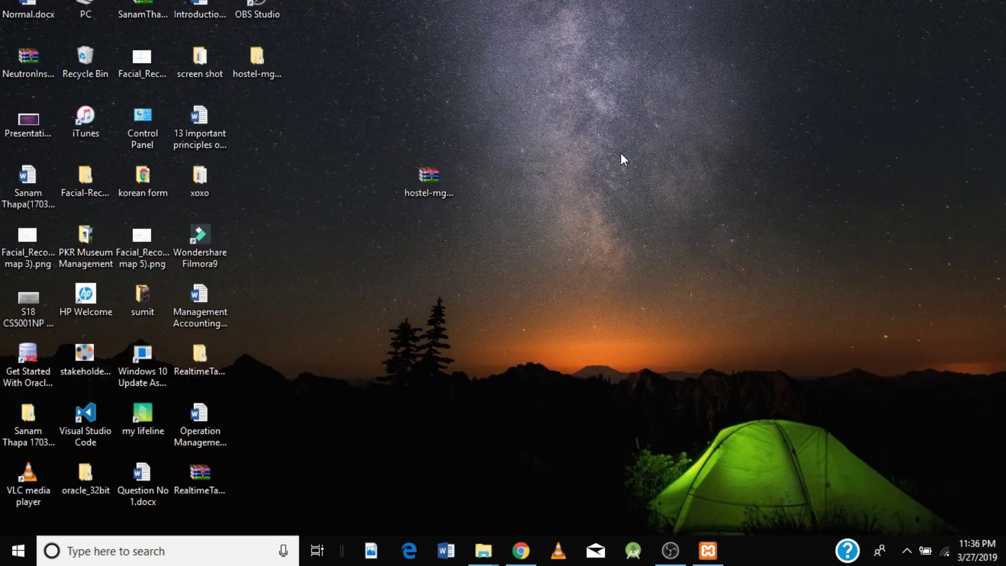
double_click(265, 76)
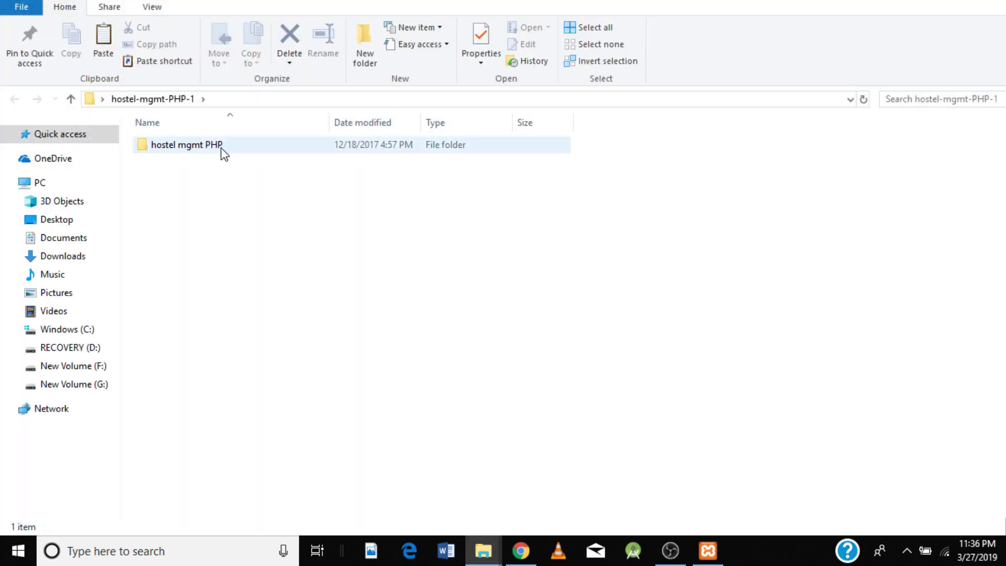
double_click(221, 149)
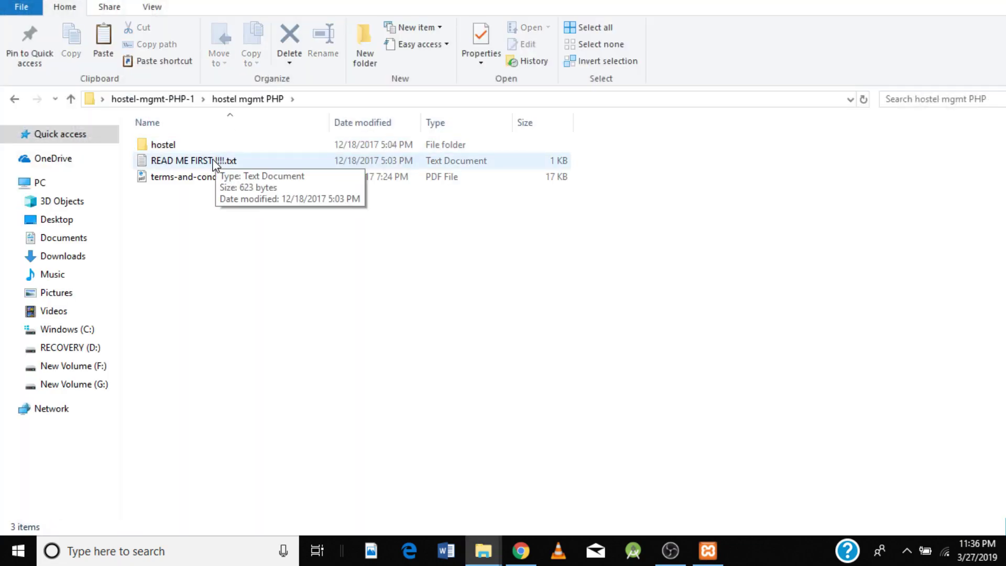
click(215, 163)
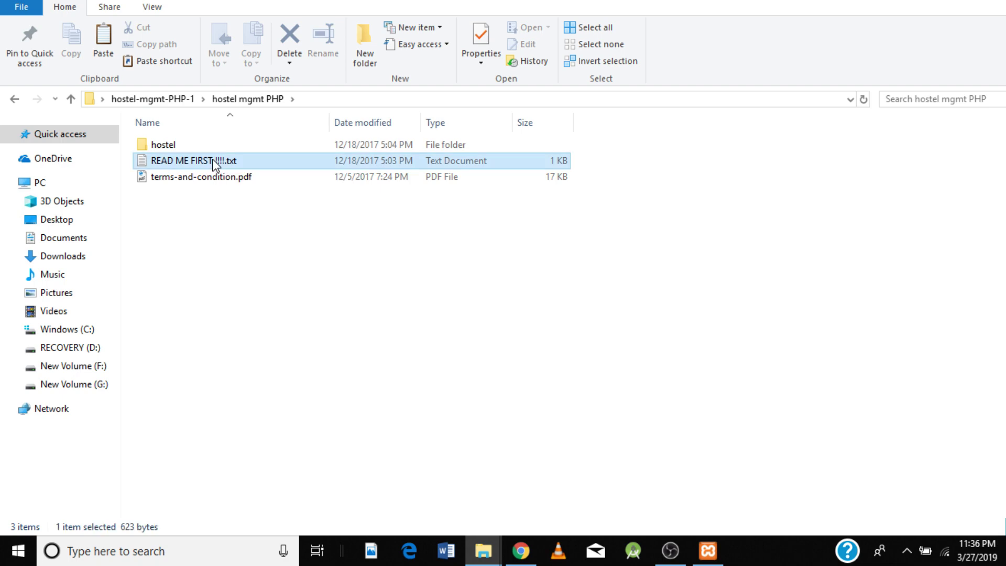
double_click(212, 159)
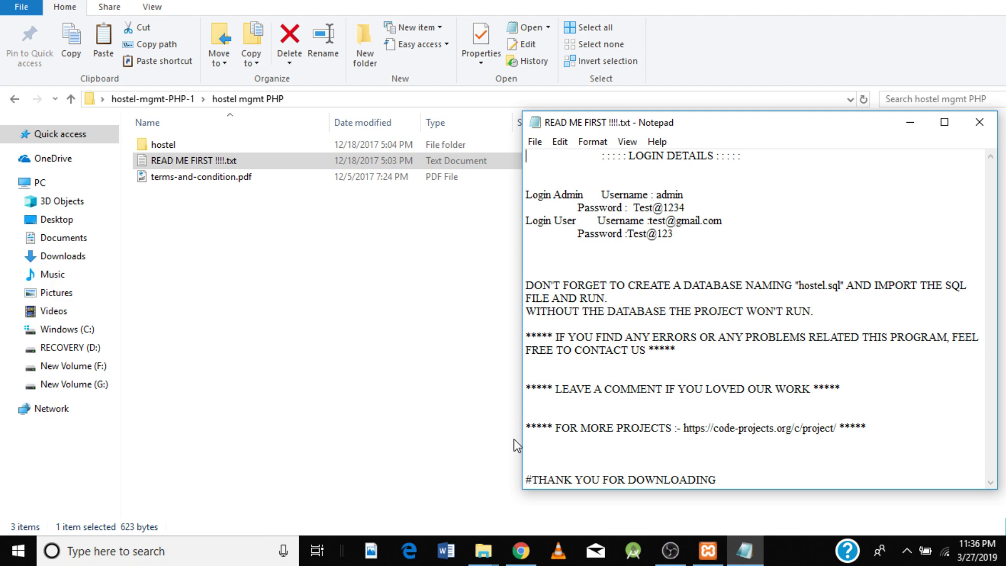
click(522, 556)
click(459, 224)
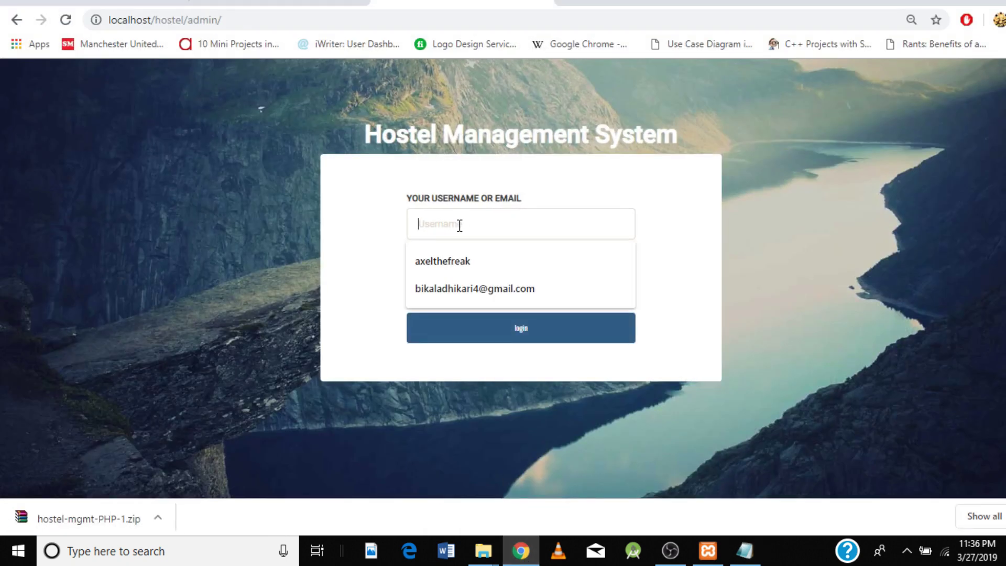
Step: Sign in with the admin username and password, then log out via the Account menu
text(ad)
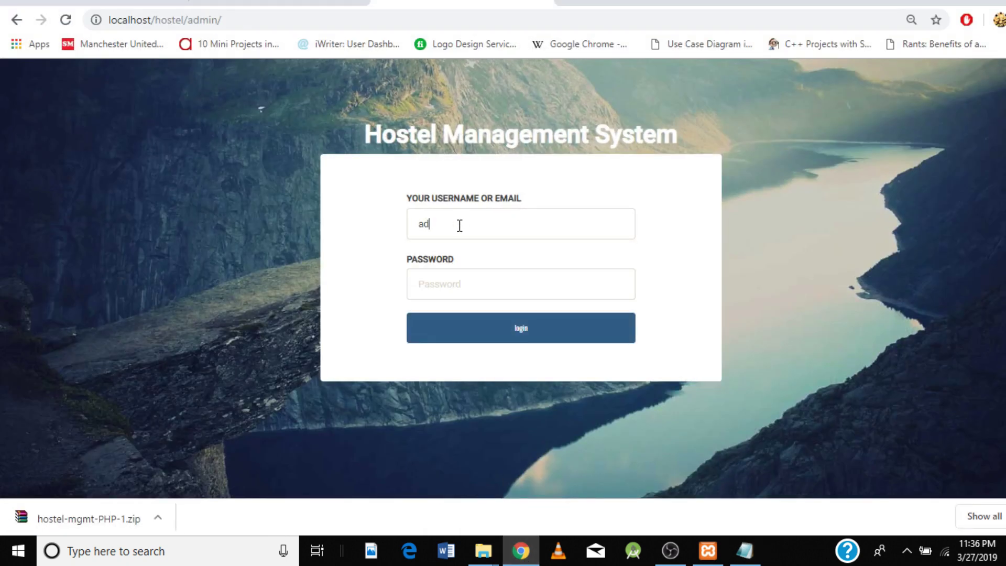
text(min)
click(444, 285)
text(123456789)
click(479, 332)
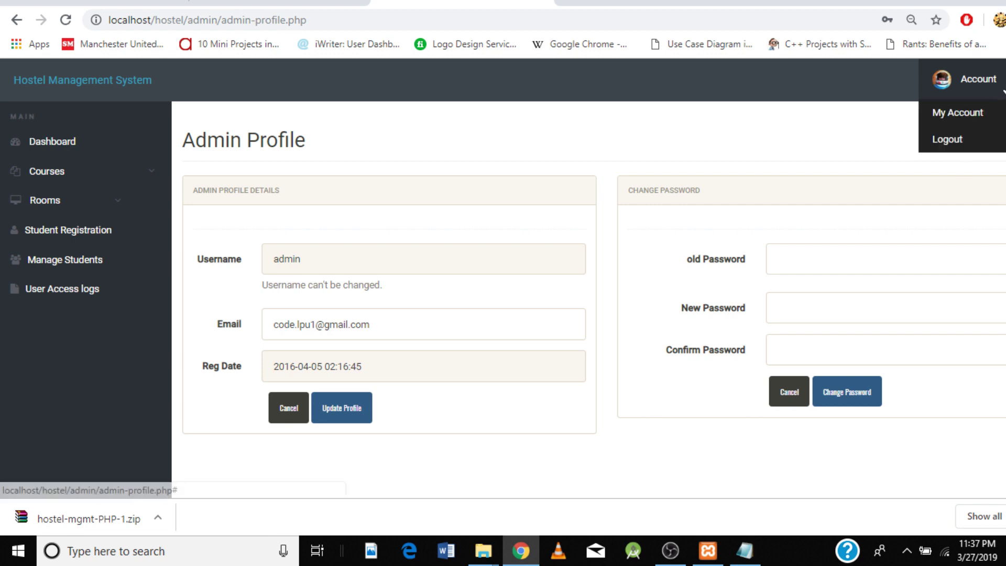
click(969, 82)
click(956, 142)
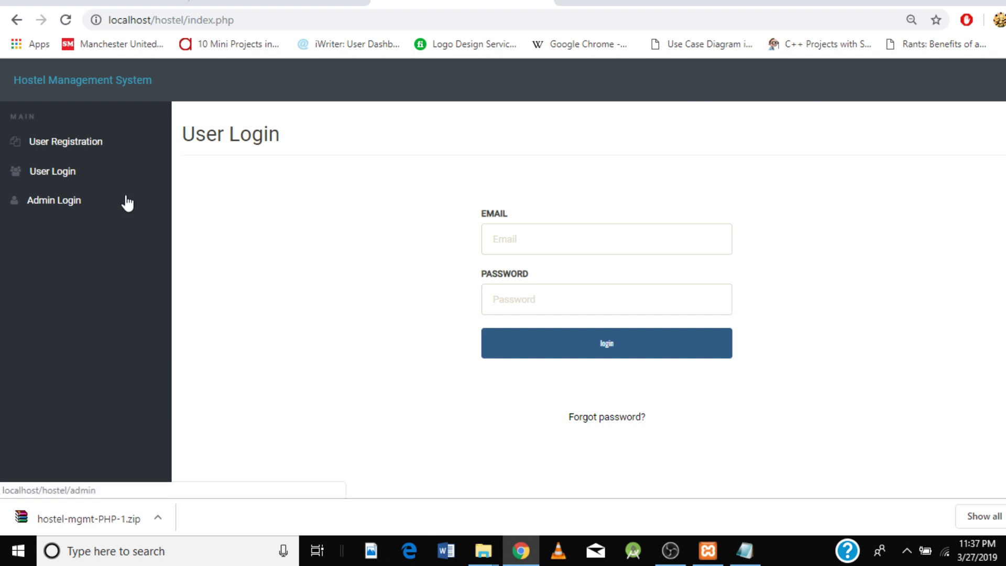
click(76, 151)
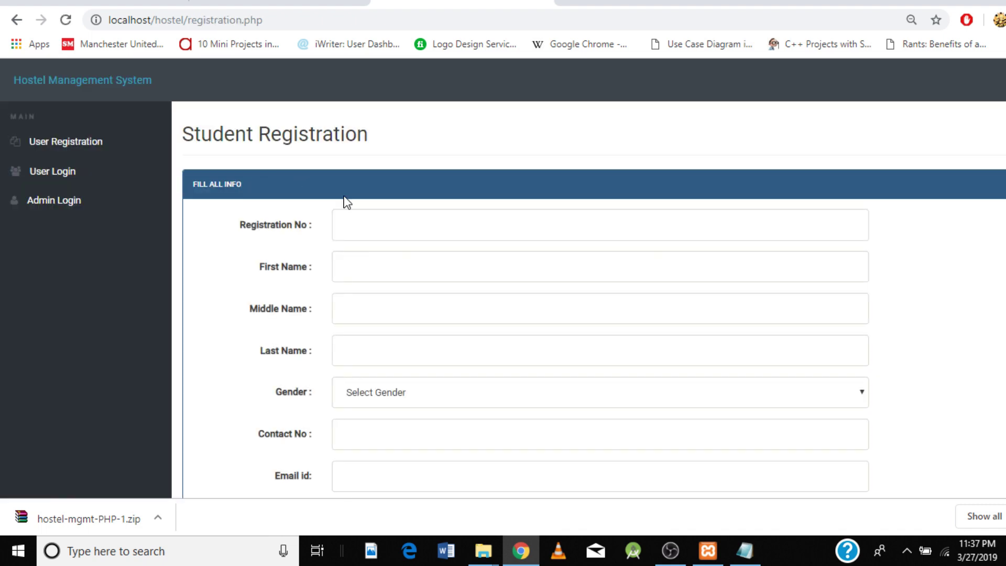
scroll(443, 260, down, 3)
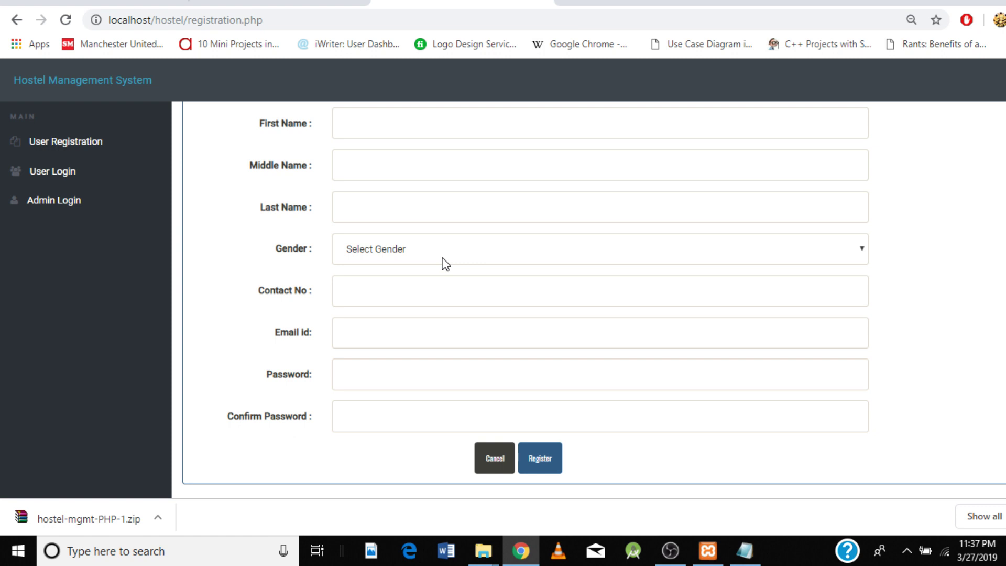
scroll(444, 260, up, 2)
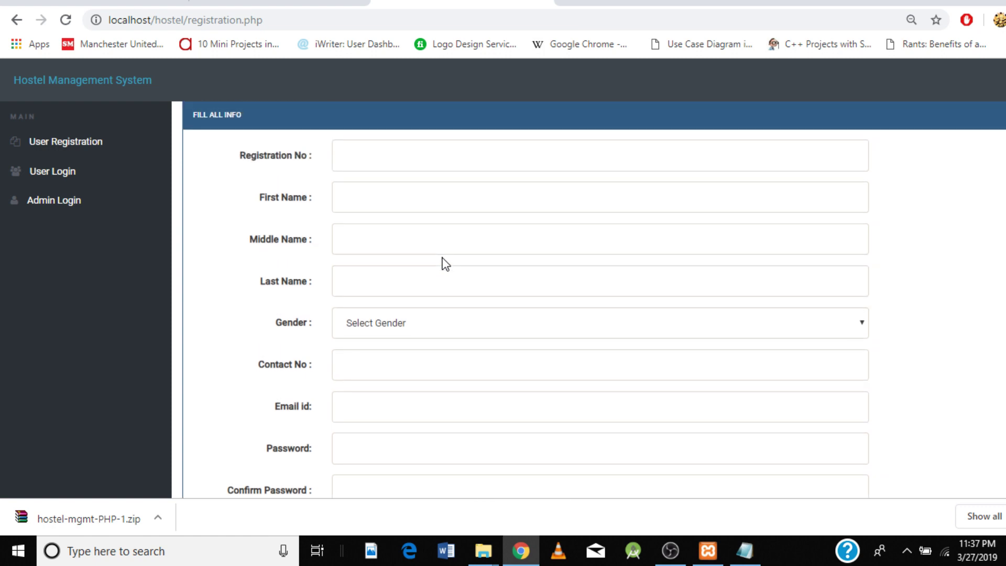
click(381, 152)
text(17122)
click(368, 195)
text(Alex)
click(361, 281)
text(SK)
click(862, 335)
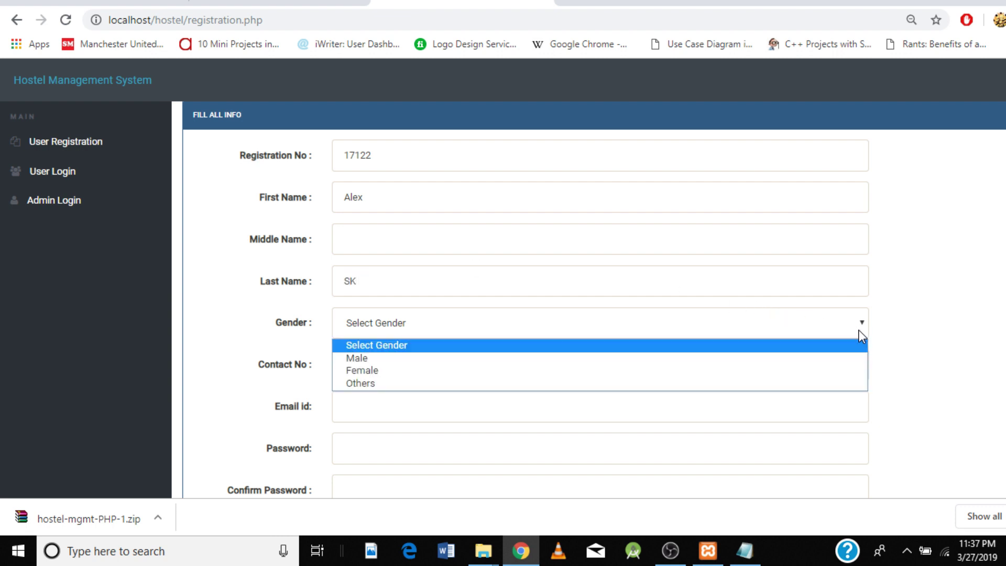
click(429, 358)
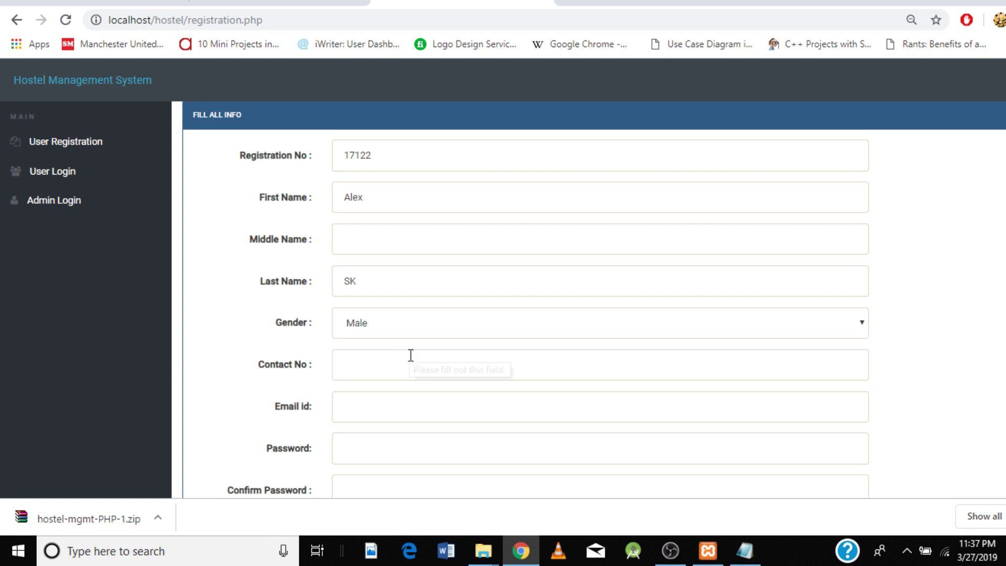
Step: Fill in the contact number, email and password, submit, and dismiss the success alert
click(399, 366)
text(9845675)
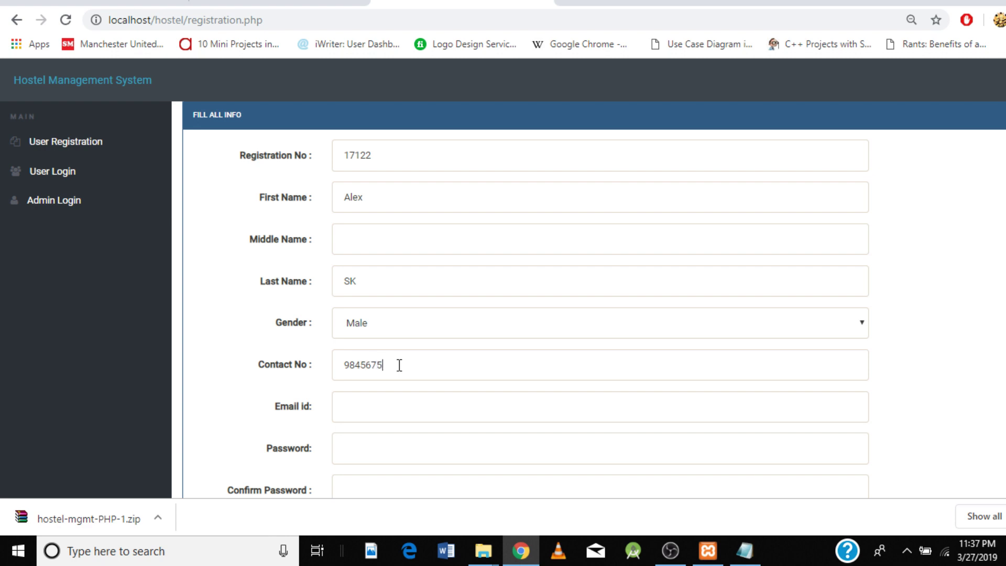
text(32)
scroll(399, 365, down, 2)
click(376, 346)
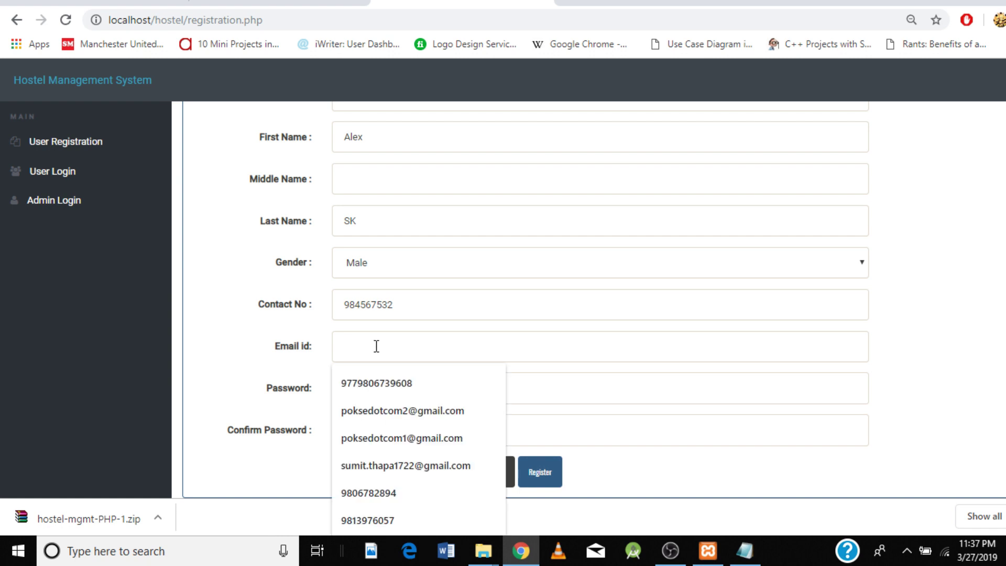
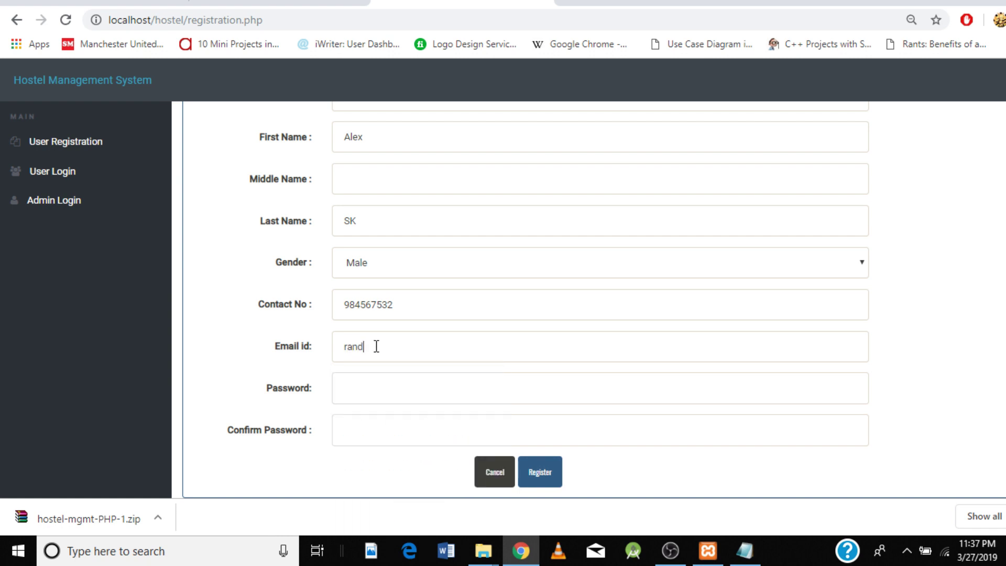
click(369, 387)
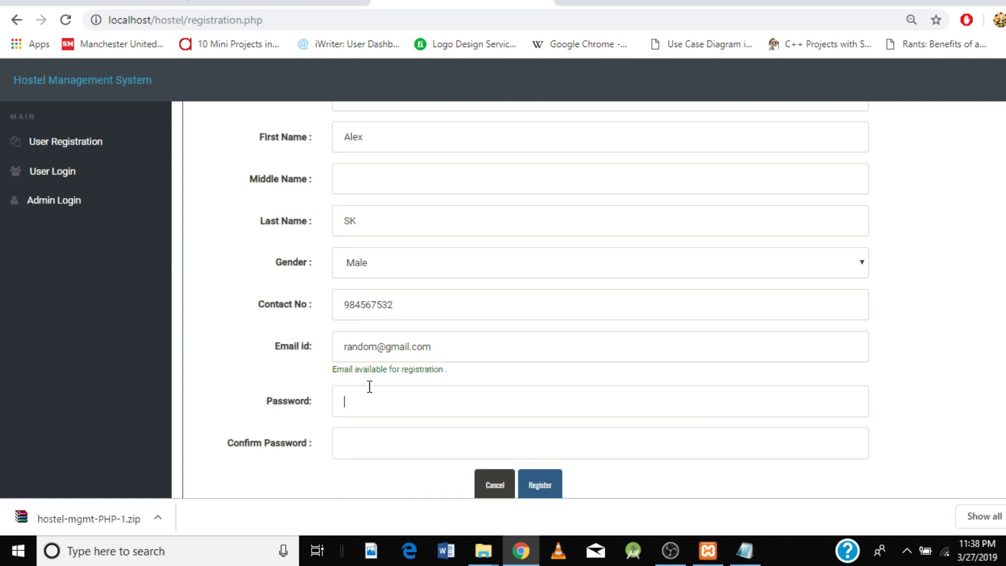
text(1231234)
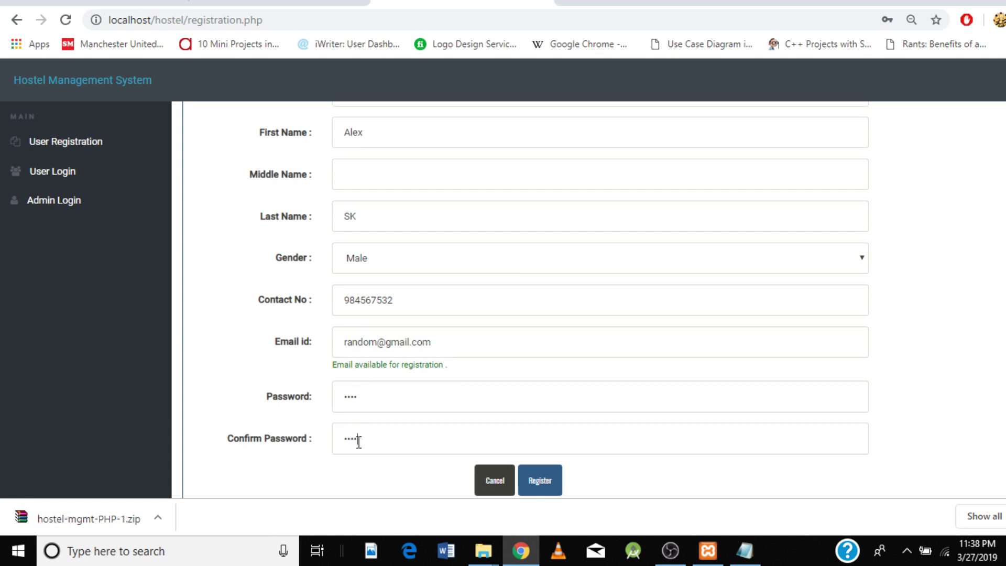
scroll(359, 443, down, 1)
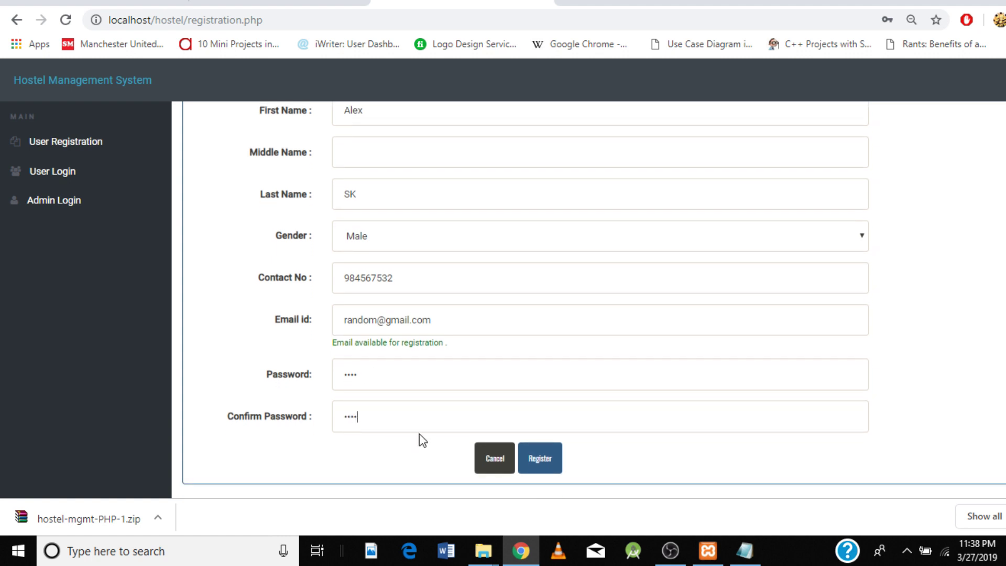
click(543, 459)
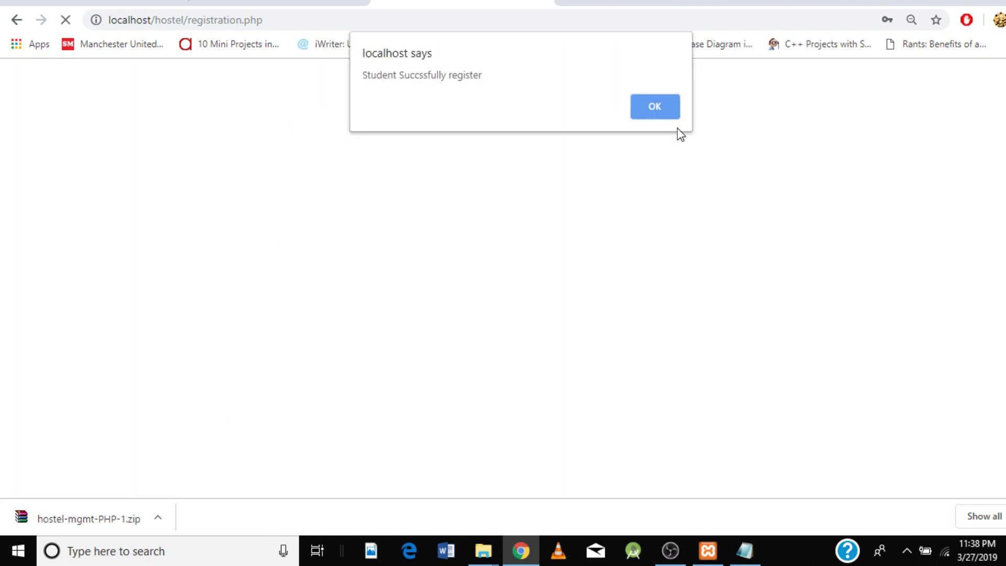
click(665, 105)
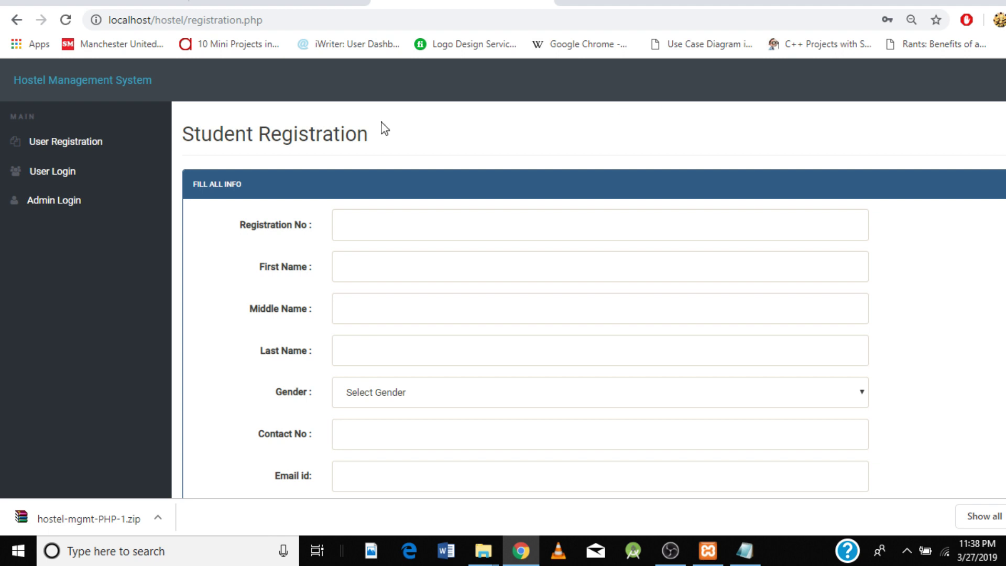
Step: Log in on User Login with the autofilled test account email and its password
click(59, 175)
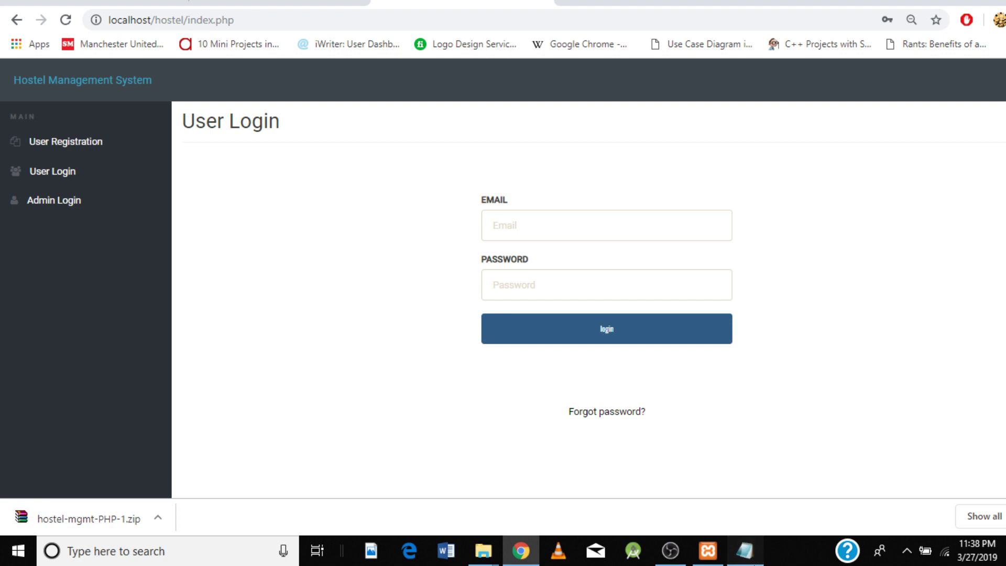
click(745, 550)
click(745, 551)
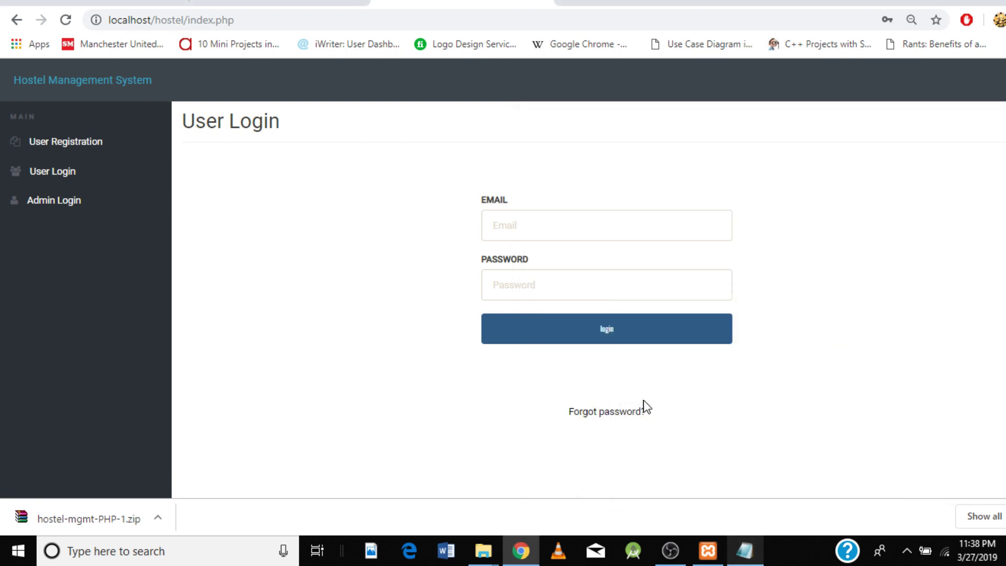
click(537, 221)
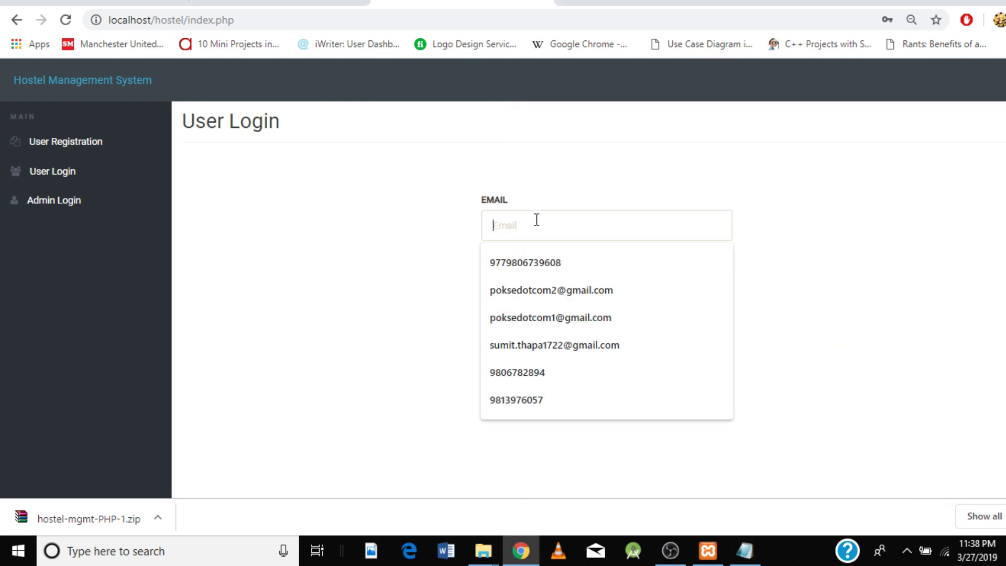
text(te)
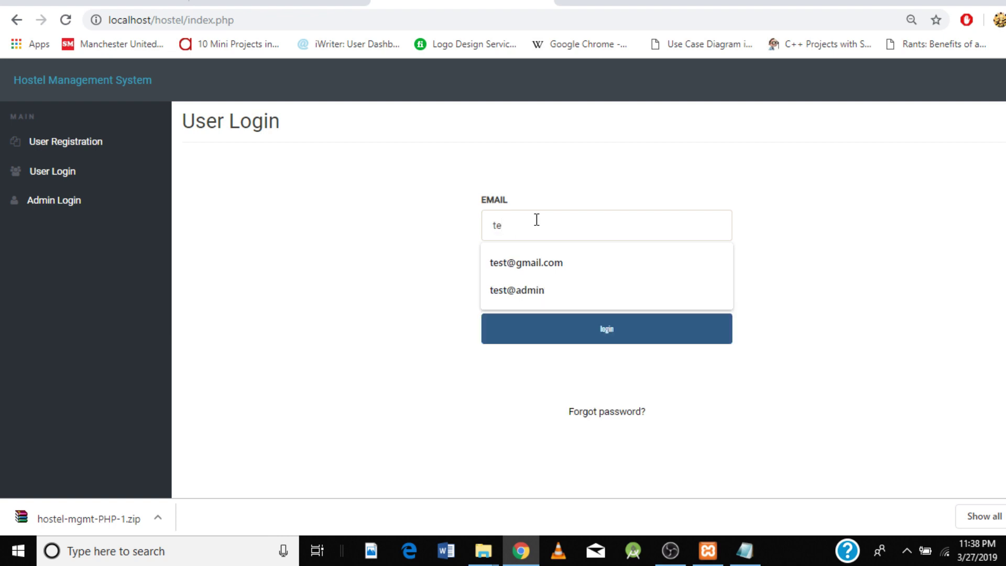
click(530, 263)
click(530, 289)
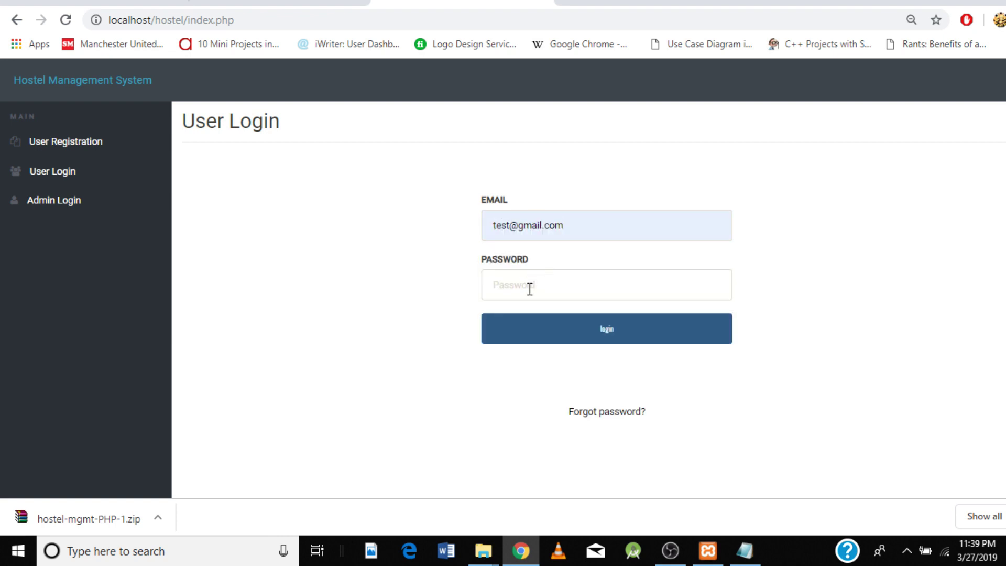
text(test@123)
click(597, 338)
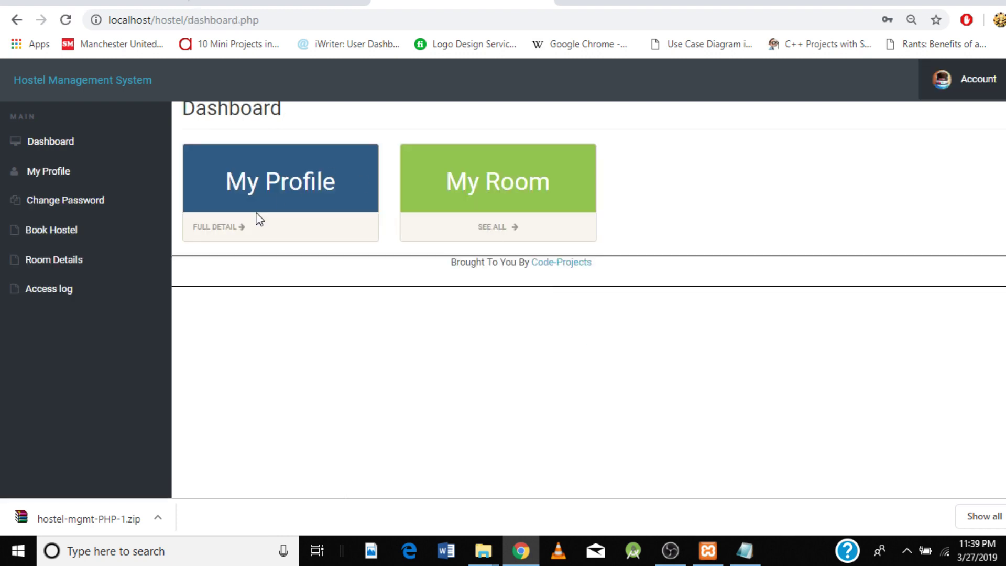
Step: Review the student's My Profile page
click(56, 179)
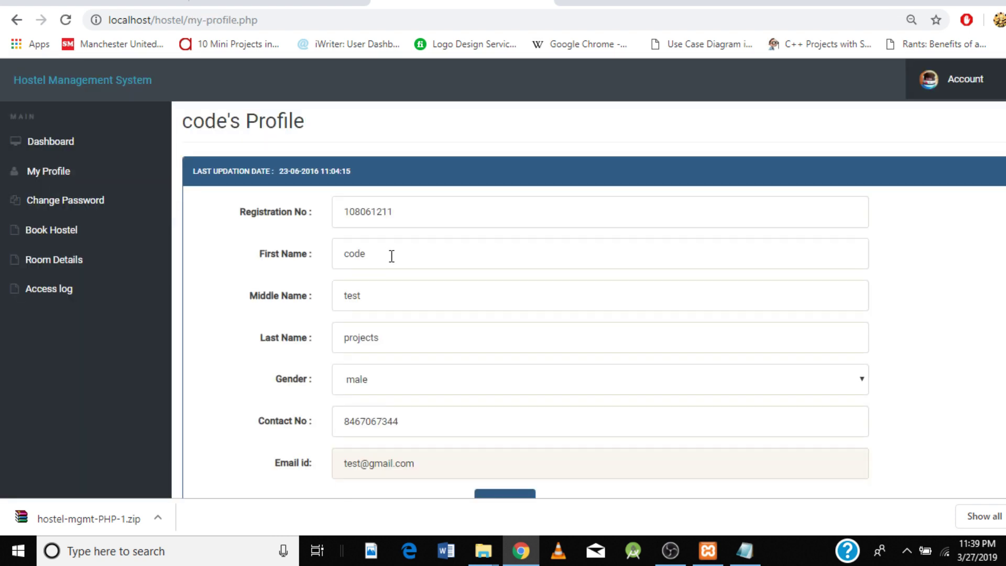
scroll(392, 256, down, 1)
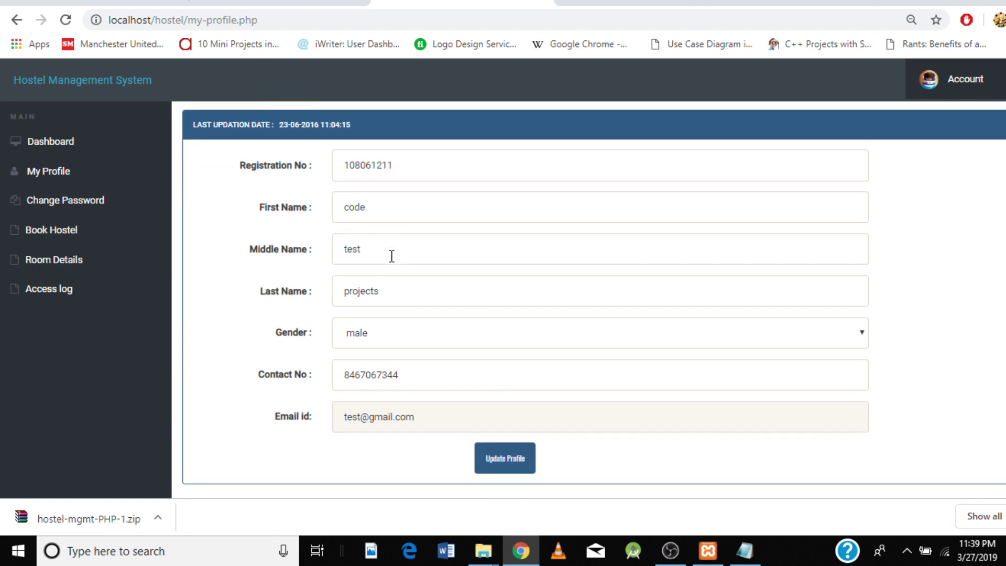
scroll(392, 256, up, 1)
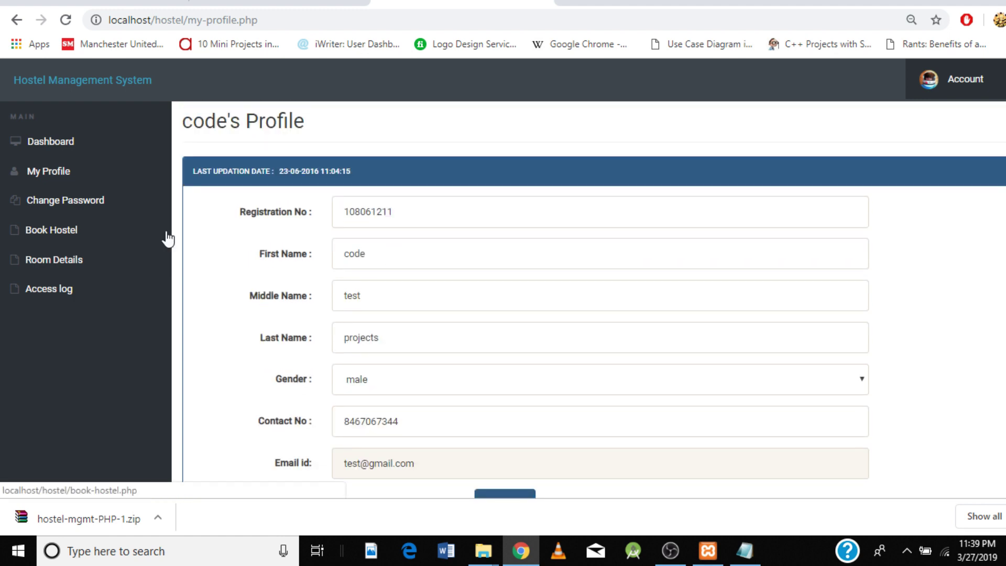
Step: Scroll through the Book Hostel form, which reports the hostel already booked, down to Register
click(63, 234)
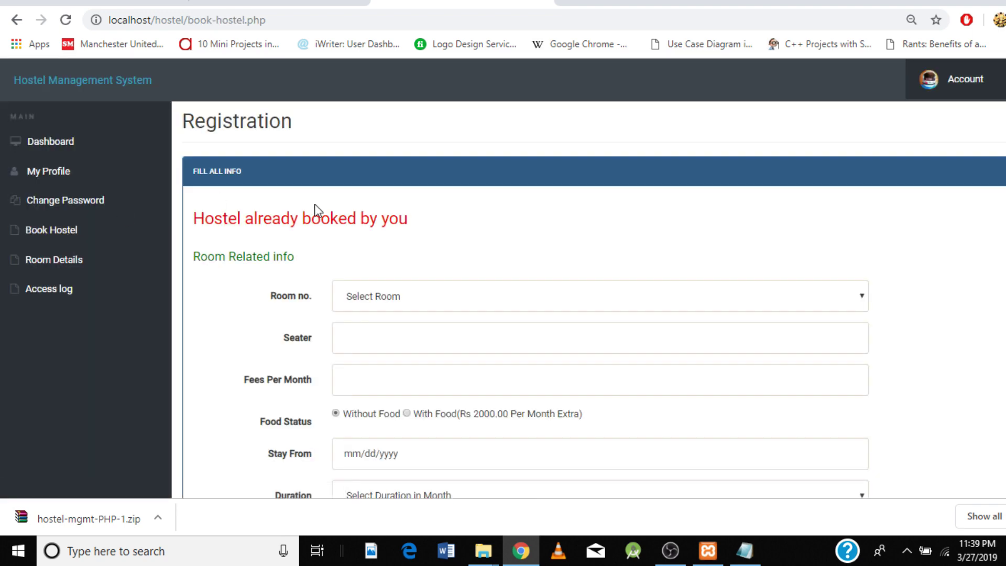
scroll(467, 298, down, 2)
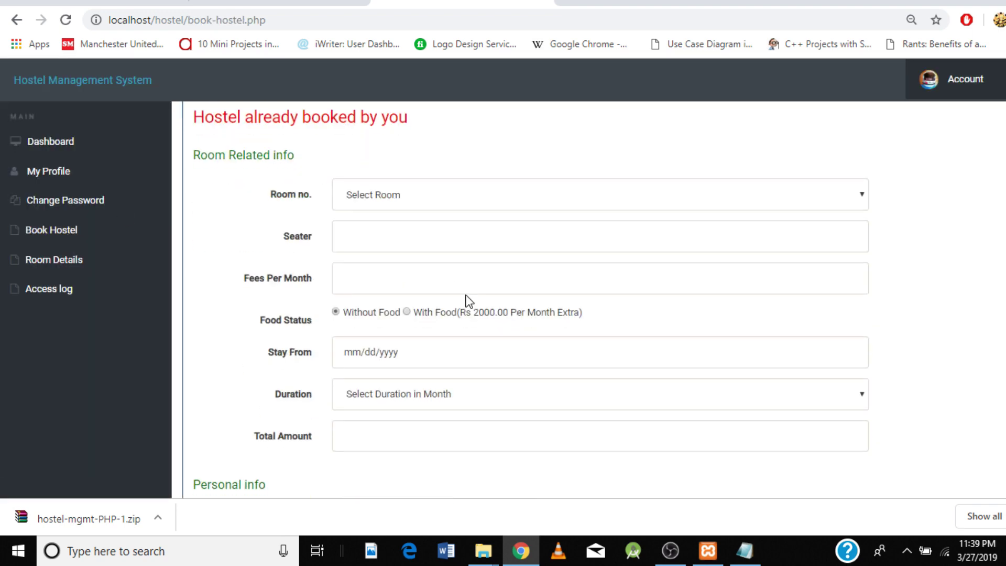
scroll(469, 302, down, 2)
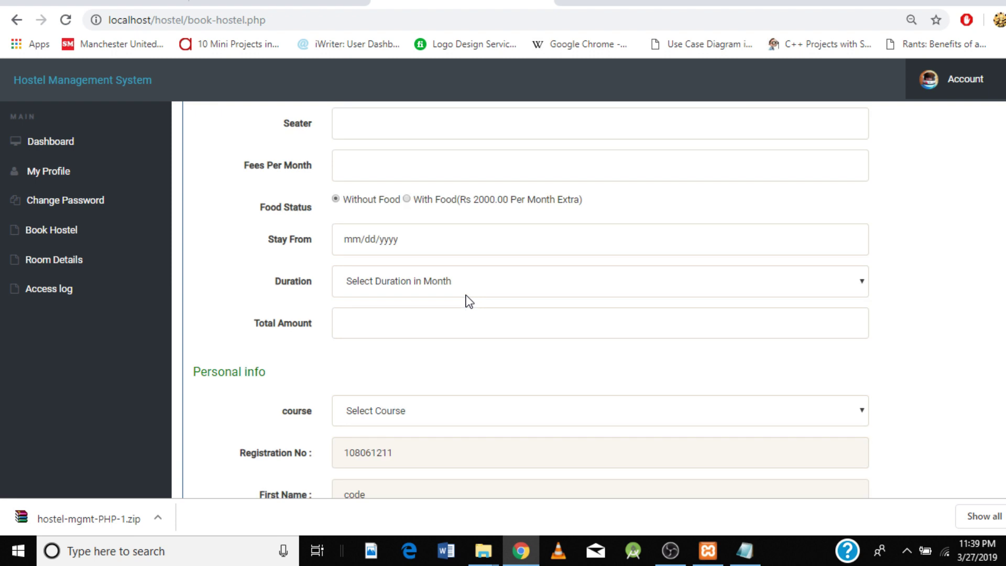
scroll(470, 301, down, 4)
scroll(470, 302, down, 3)
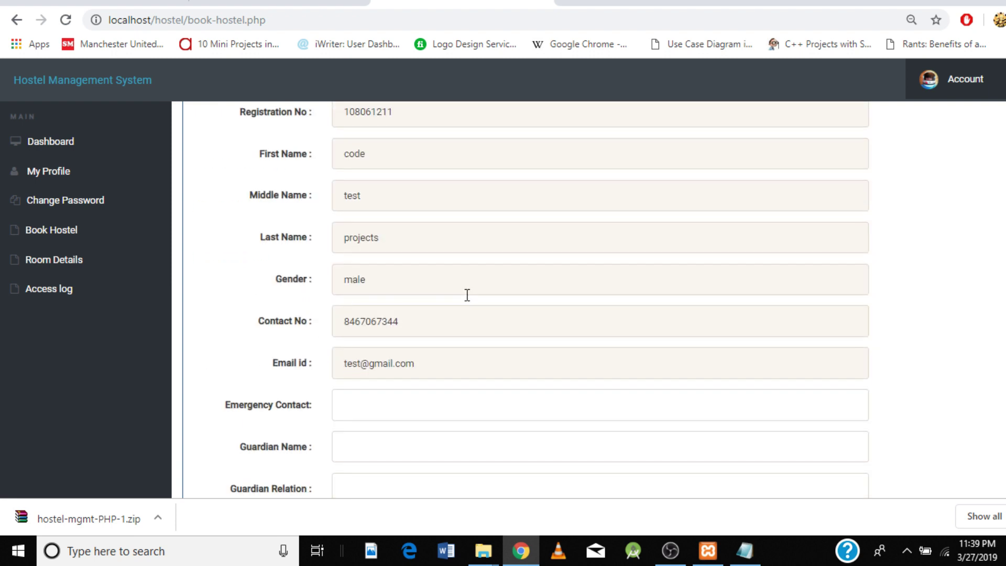
scroll(467, 295, down, 2)
drag(468, 295, 450, 105)
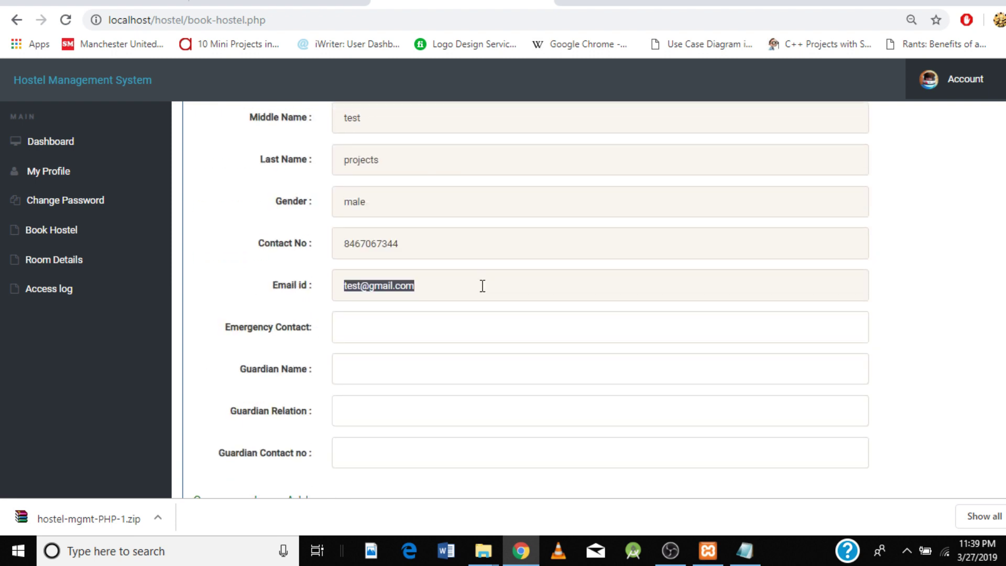
scroll(494, 355, down, 3)
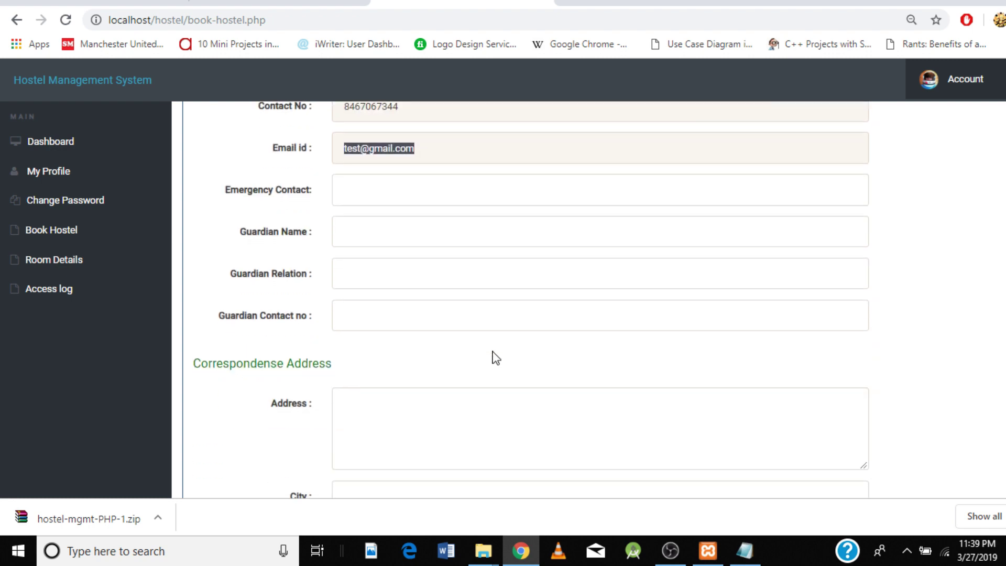
scroll(496, 358, down, 4)
scroll(496, 358, down, 2)
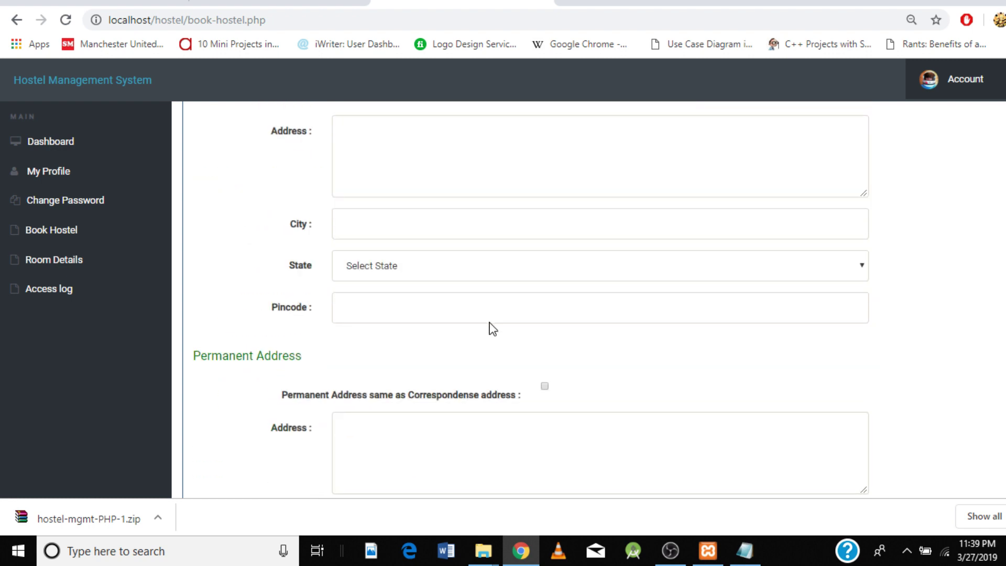
scroll(492, 329, down, 4)
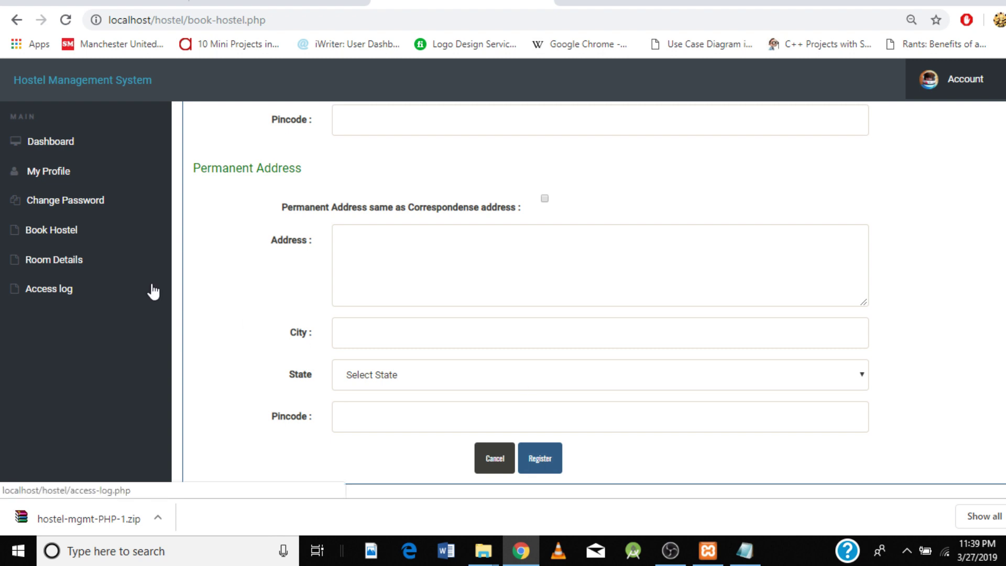
click(55, 268)
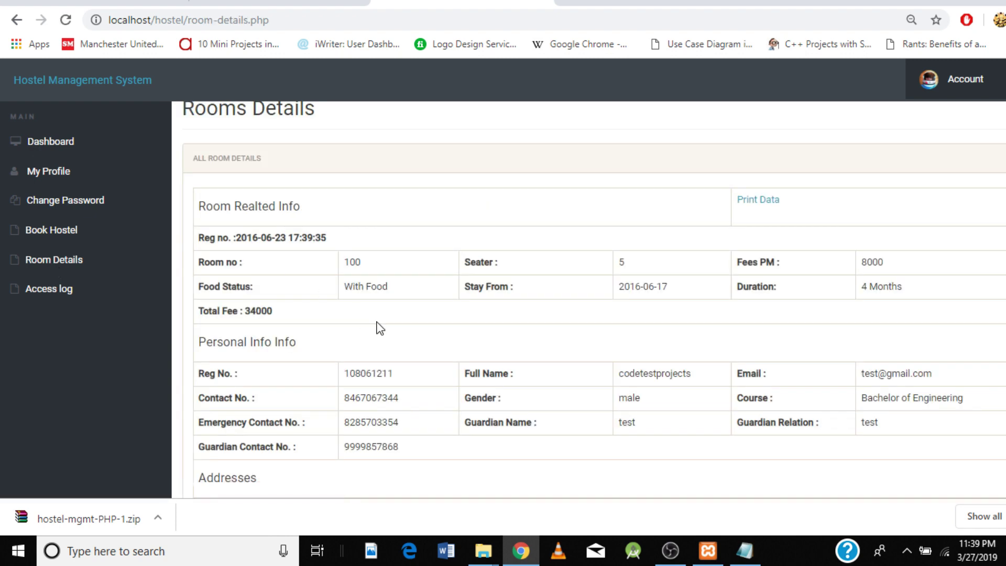
Step: Review room details, then view the Access Log at 25 entries and back to 10 per page
scroll(378, 328, down, 2)
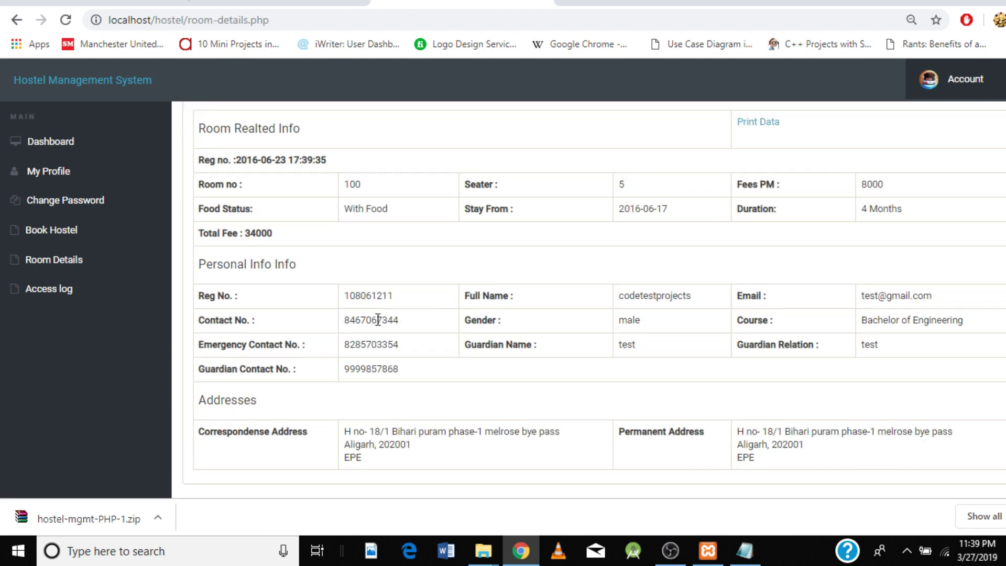
scroll(377, 320, up, 2)
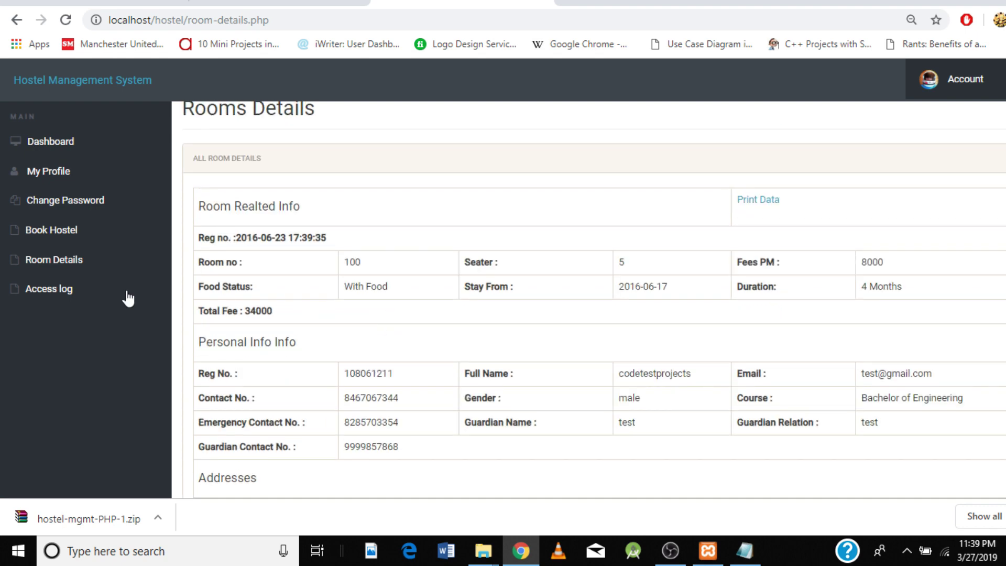
click(55, 297)
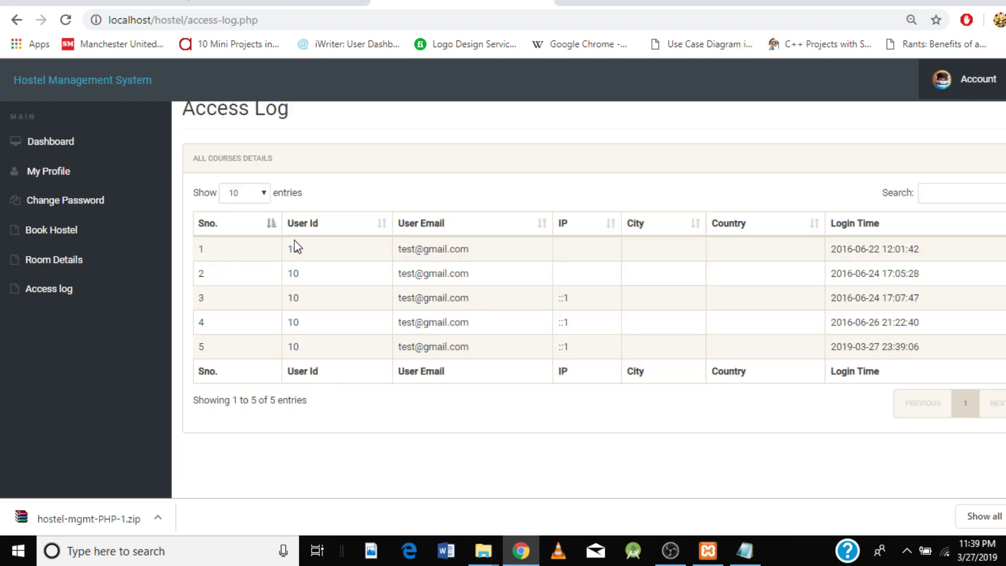
click(264, 194)
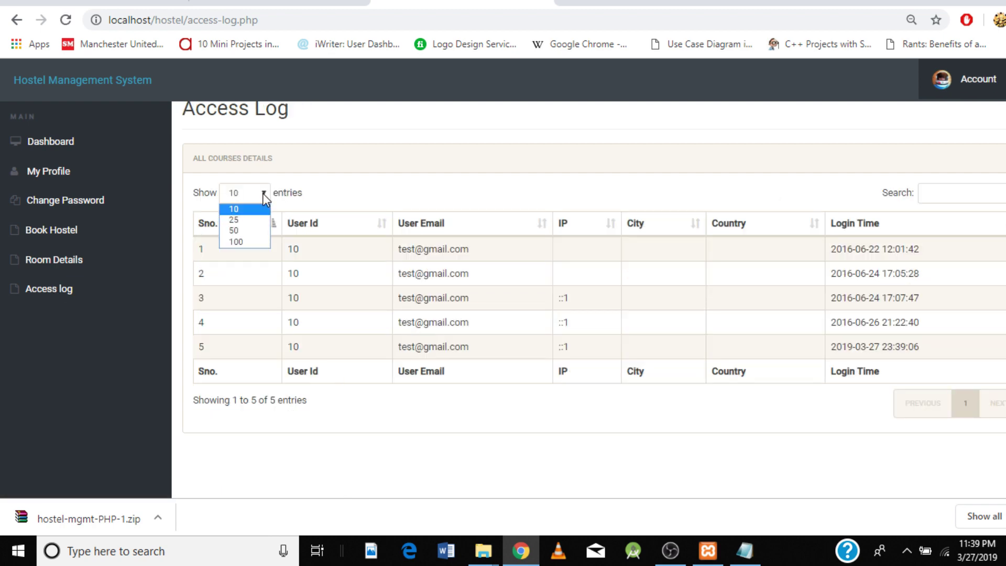
click(241, 221)
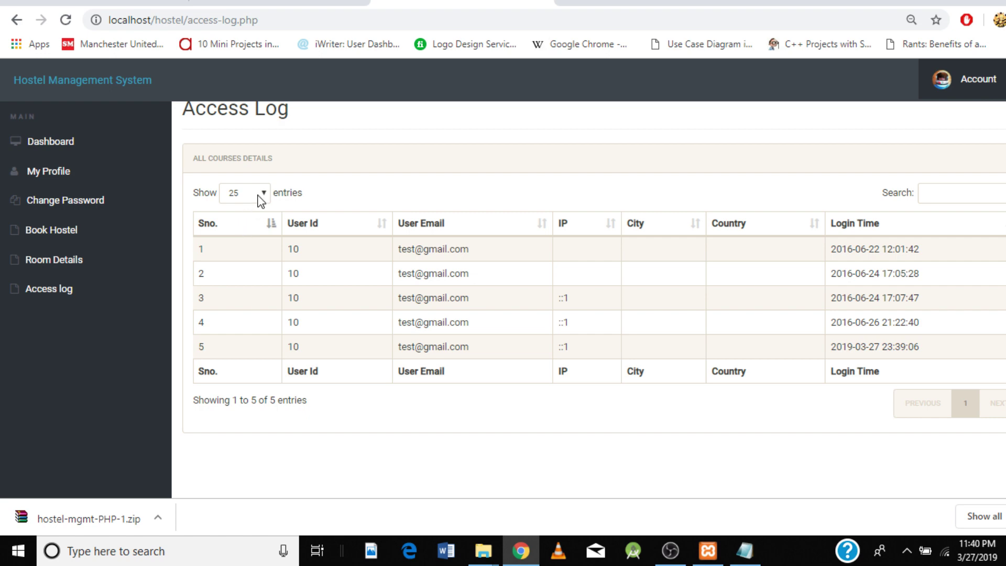
click(261, 195)
click(253, 210)
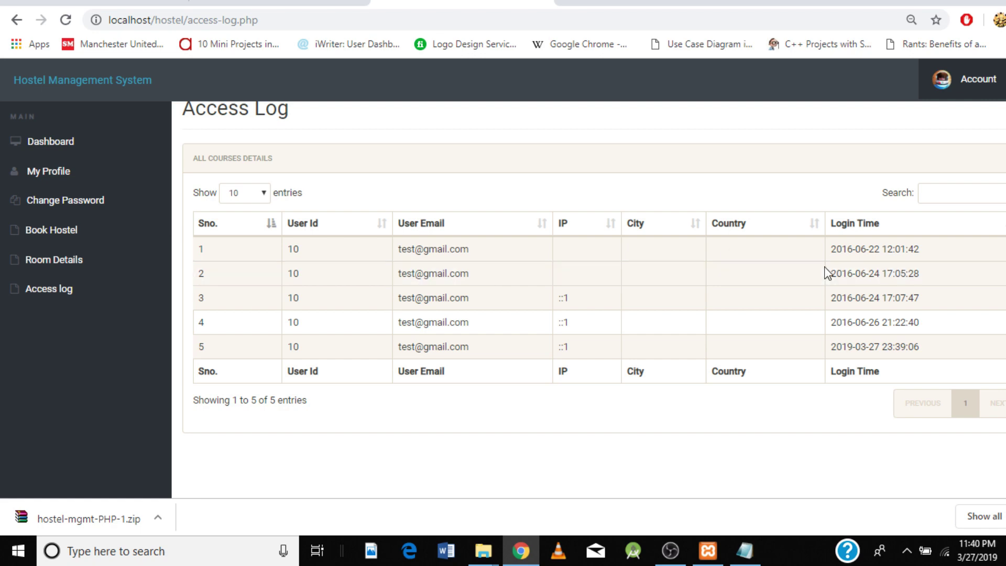
click(926, 197)
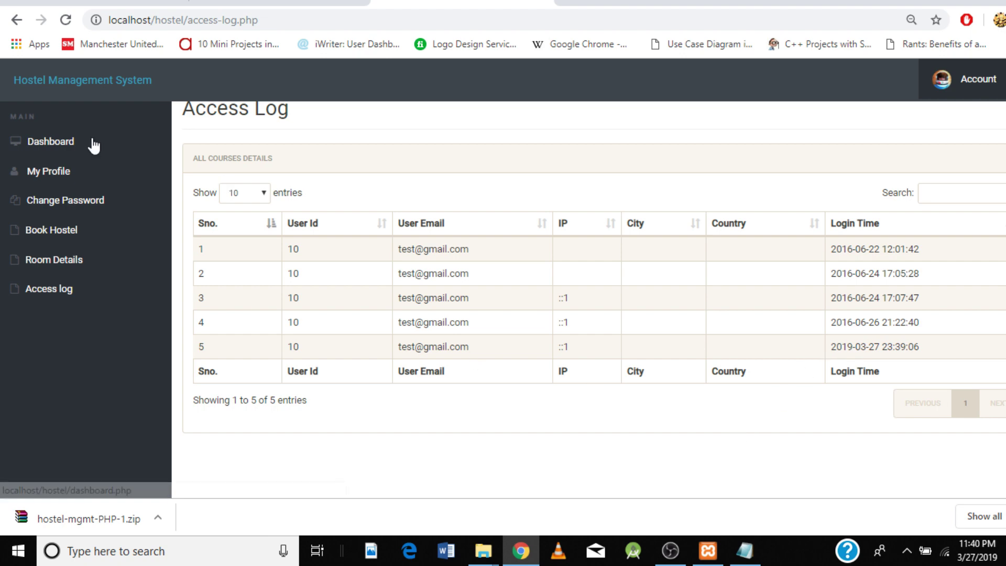
click(965, 81)
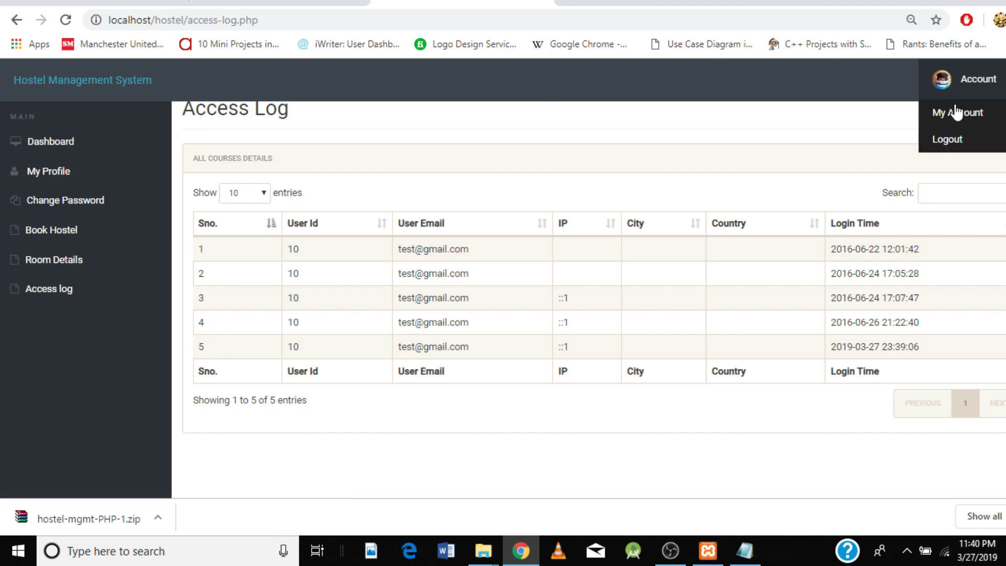
Step: Log the student out of the hostel site and bring OBS Studio to the front
click(947, 140)
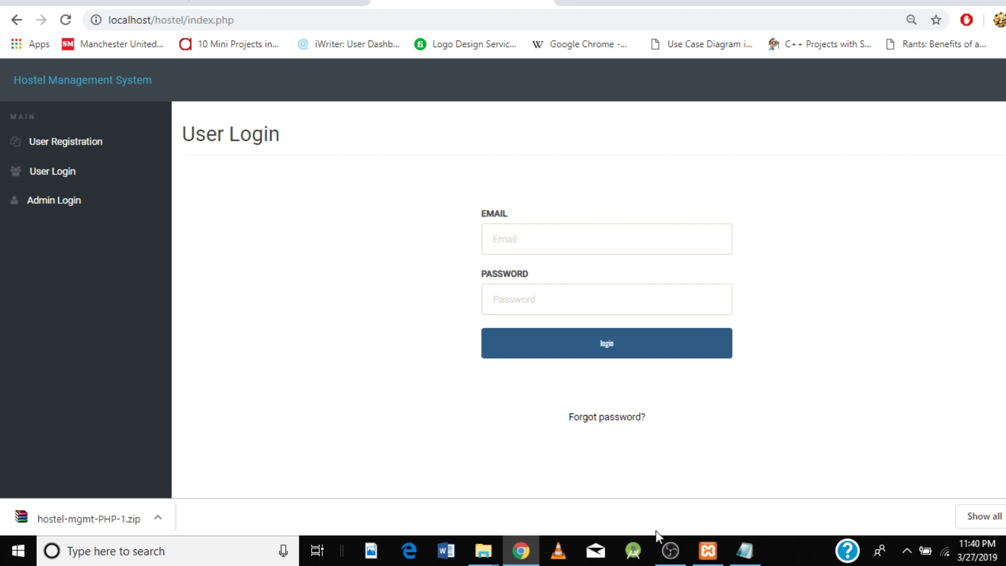
click(669, 557)
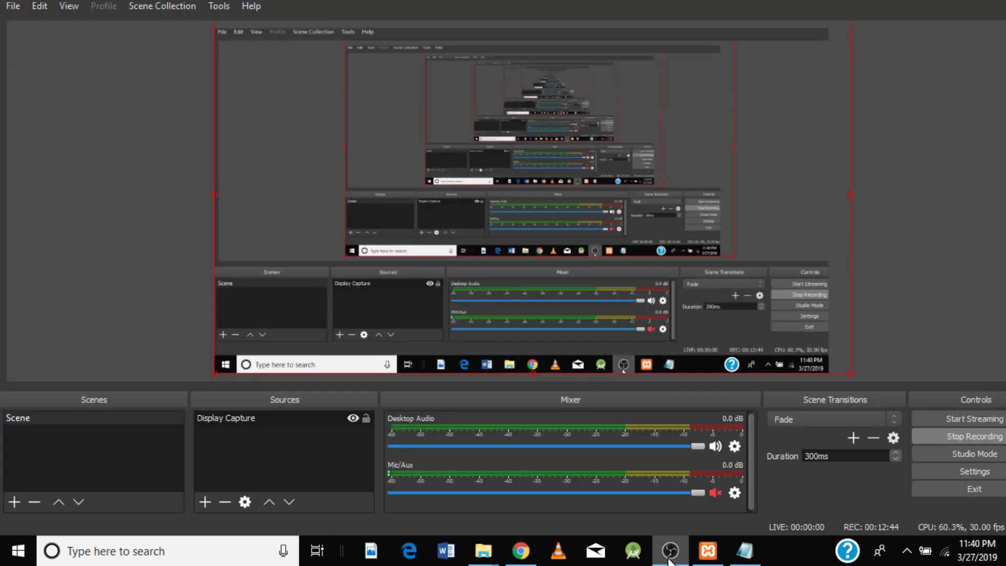